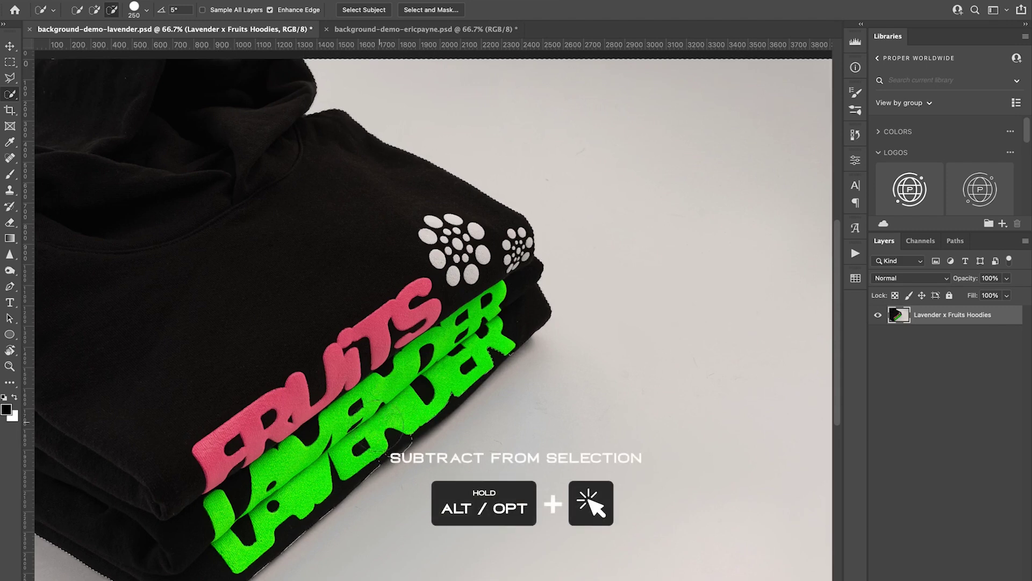
Subtract the hoodie's lower edge from the background selection and refine the selection in Select and Mask with Smooth 5 and Contrast 20%.
left_click(428, 402, "alt")
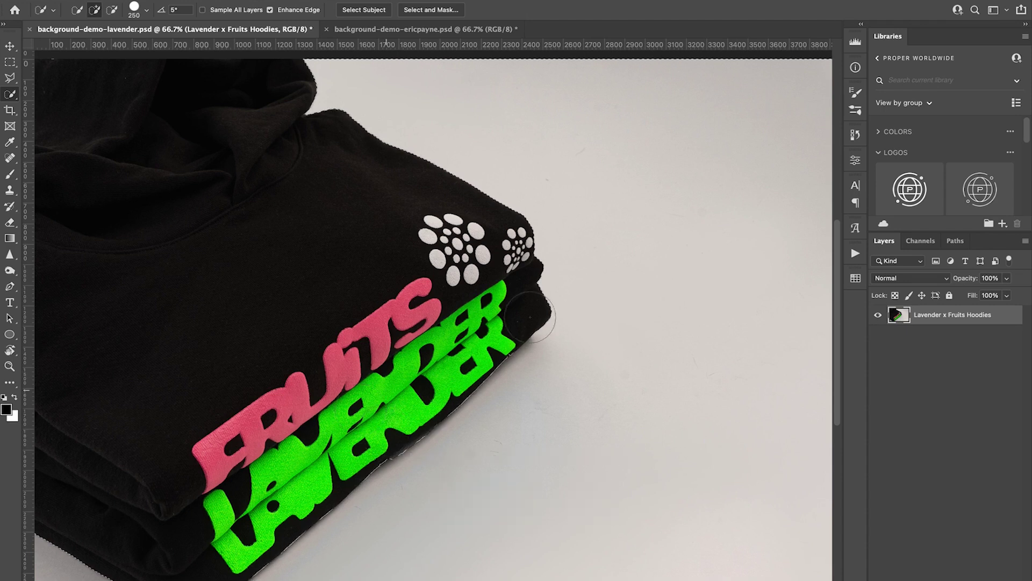
key("ctrl+minus")
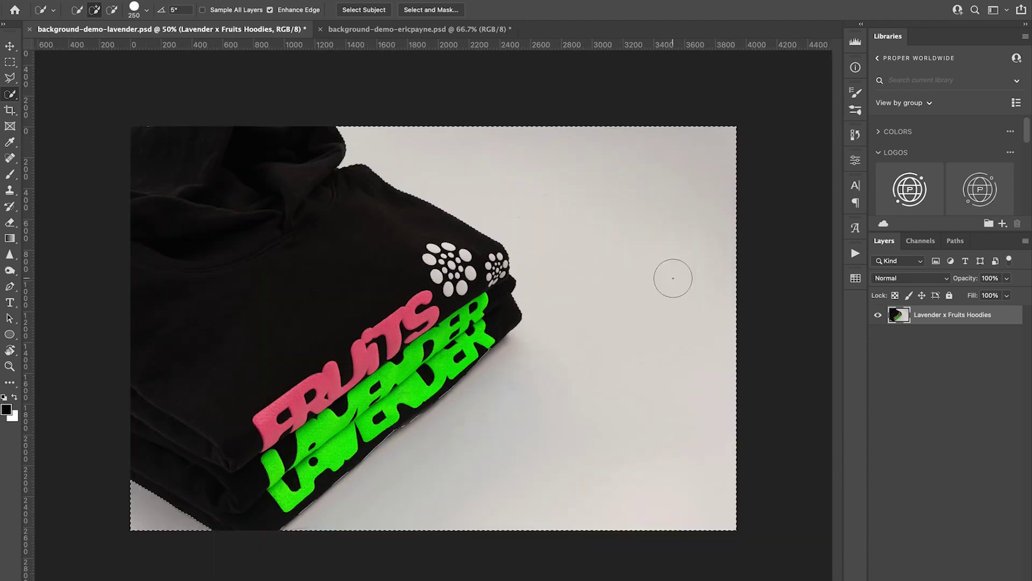
left_click(430, 11)
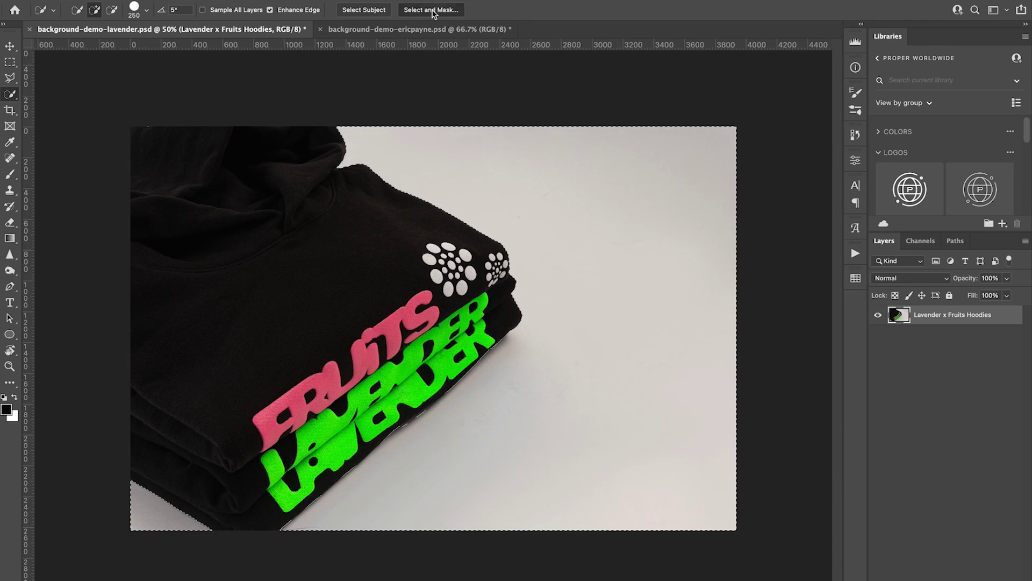
key("ctrl+plus")
type("5")
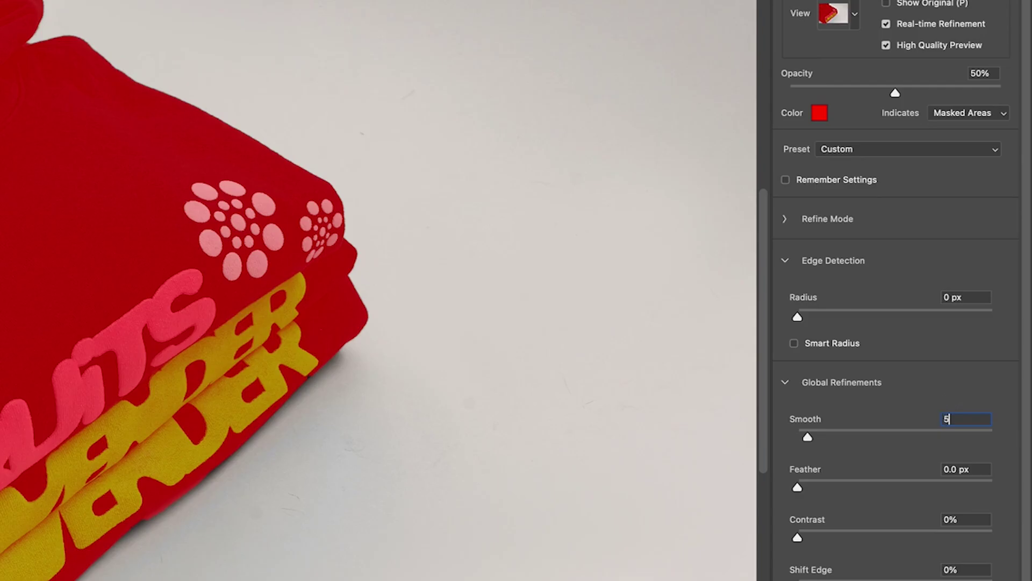
type("0")
key("Tab")
key("Tab")
type("20")
key("Return")
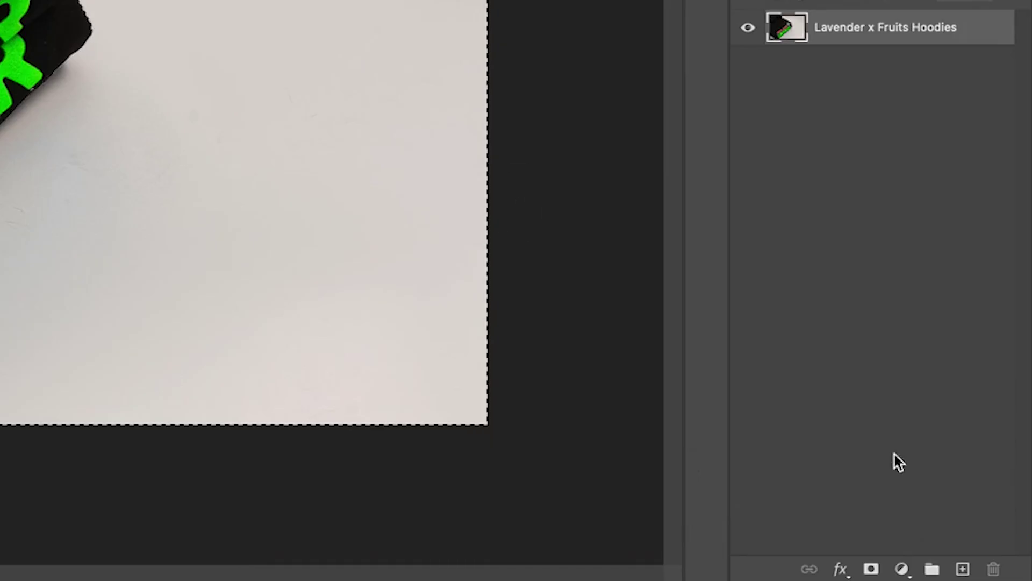
Fill the selected background with a Solid Color layer using pink #e56270 sampled from the FRUITS lettering.
left_click(902, 569)
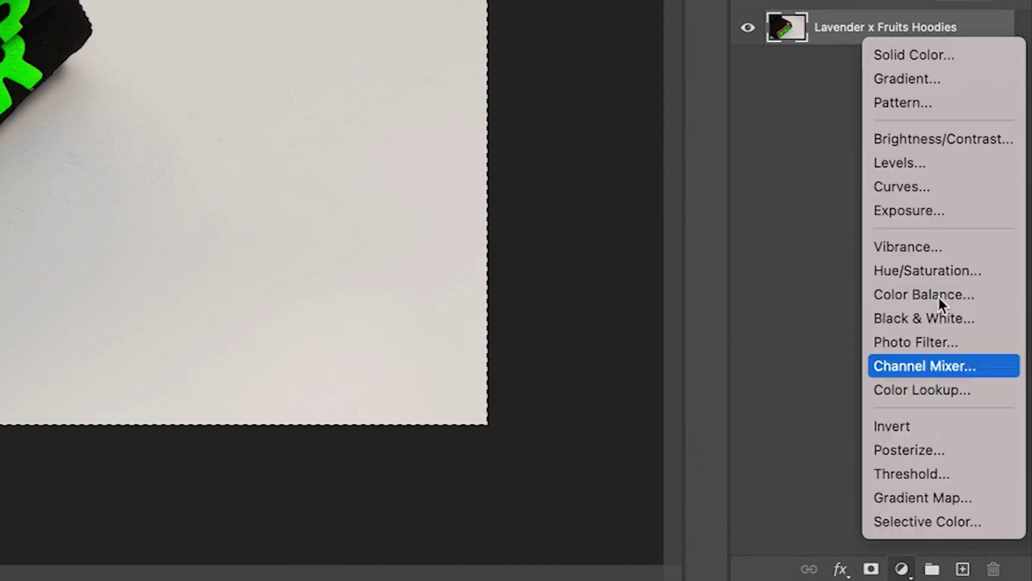
left_click(923, 53)
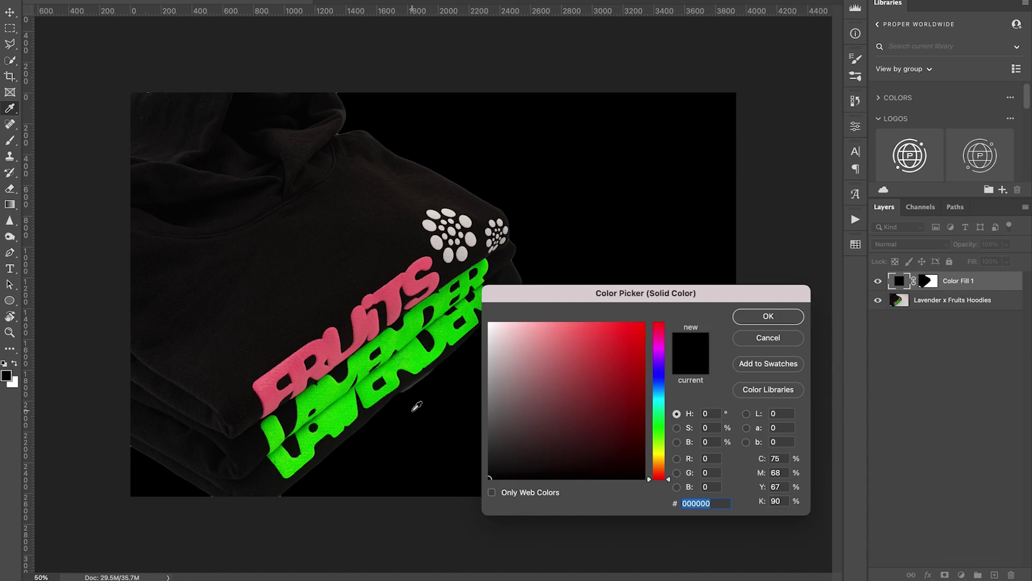
left_click(334, 343)
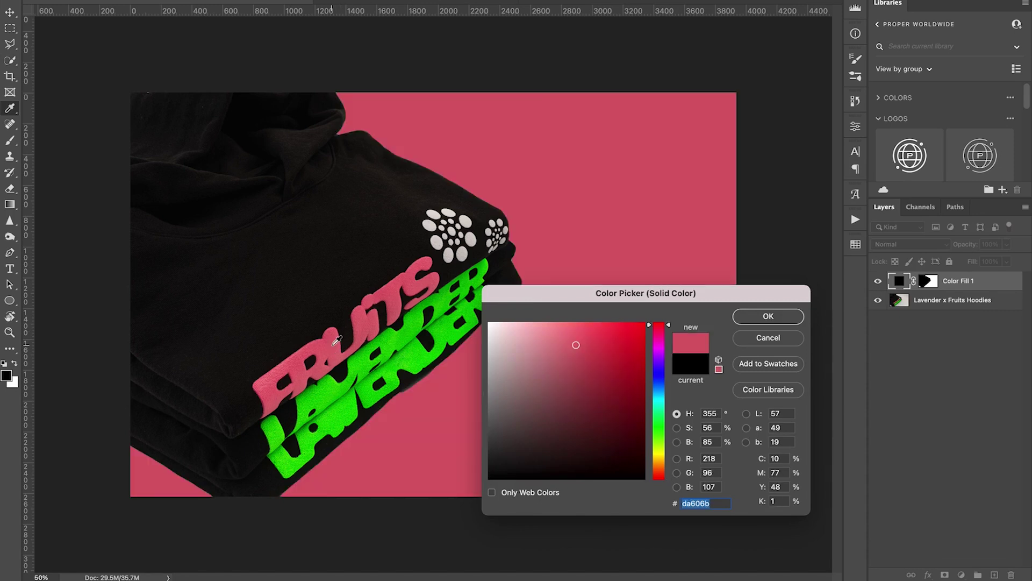
left_click(426, 314)
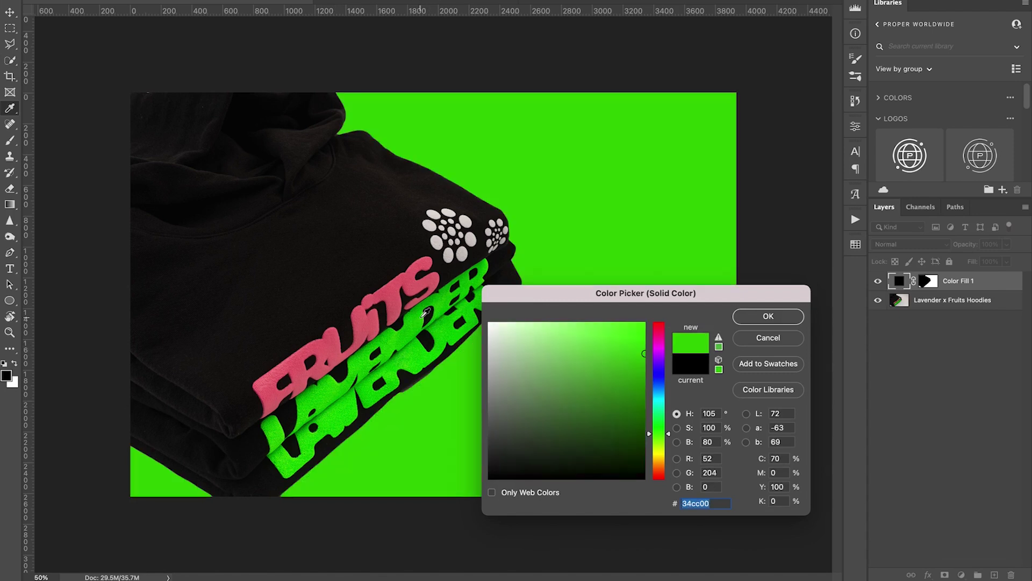
left_click(398, 286)
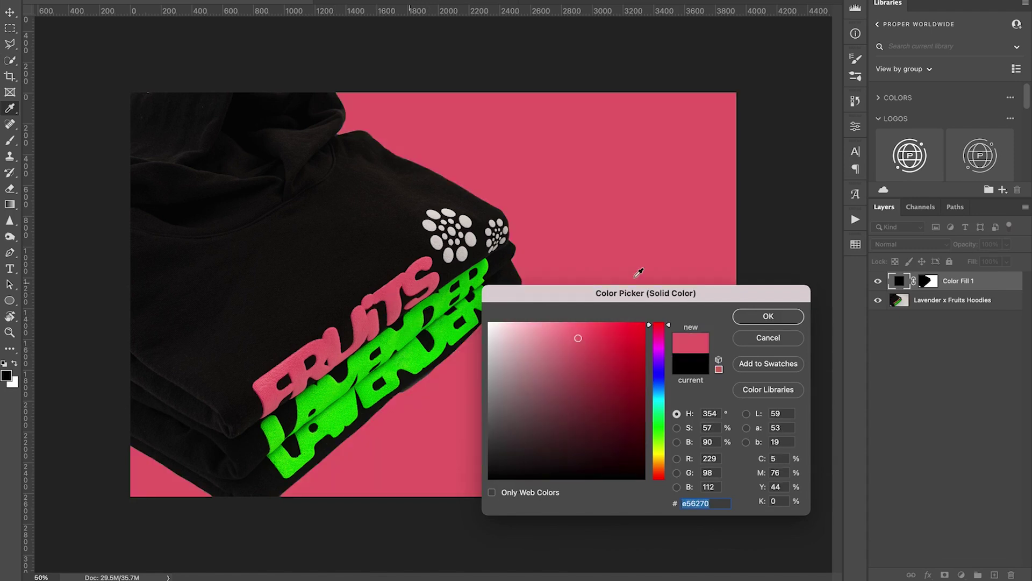
key("Return")
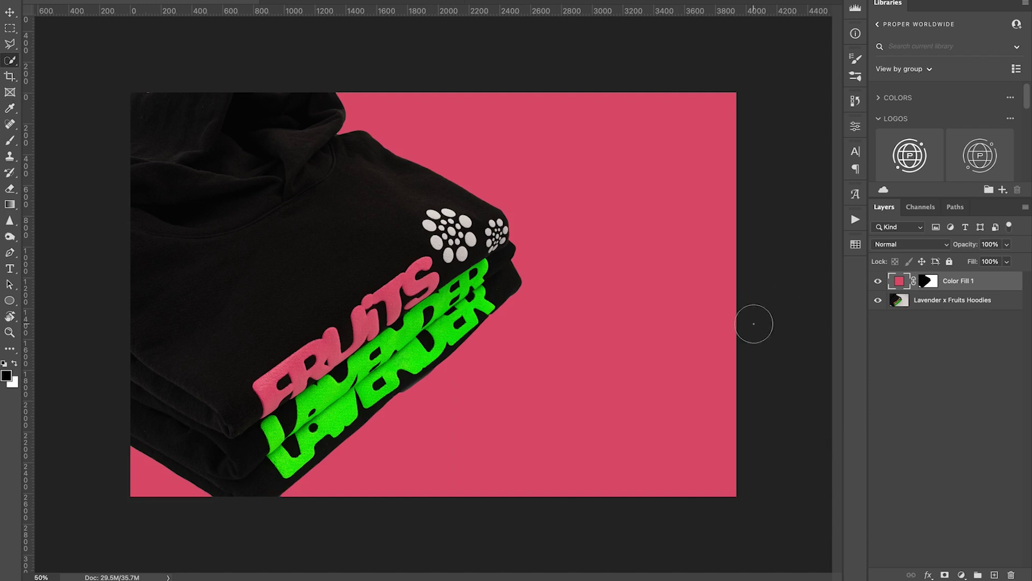
Set the pink color fill layer's blend mode to Multiply.
key("ctrl+plus")
key("ctrl+plus")
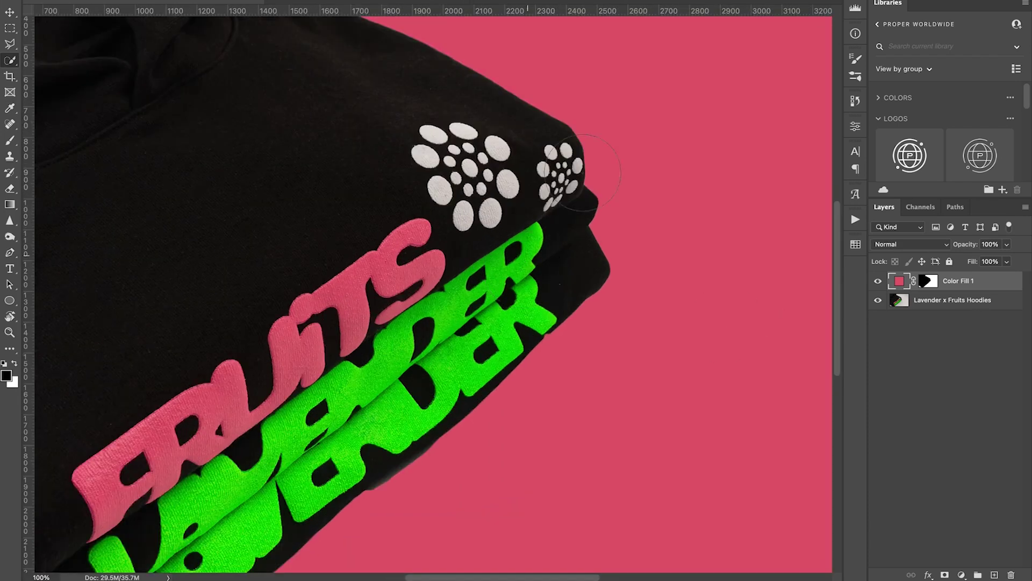
scroll(583, 172, "up", 5)
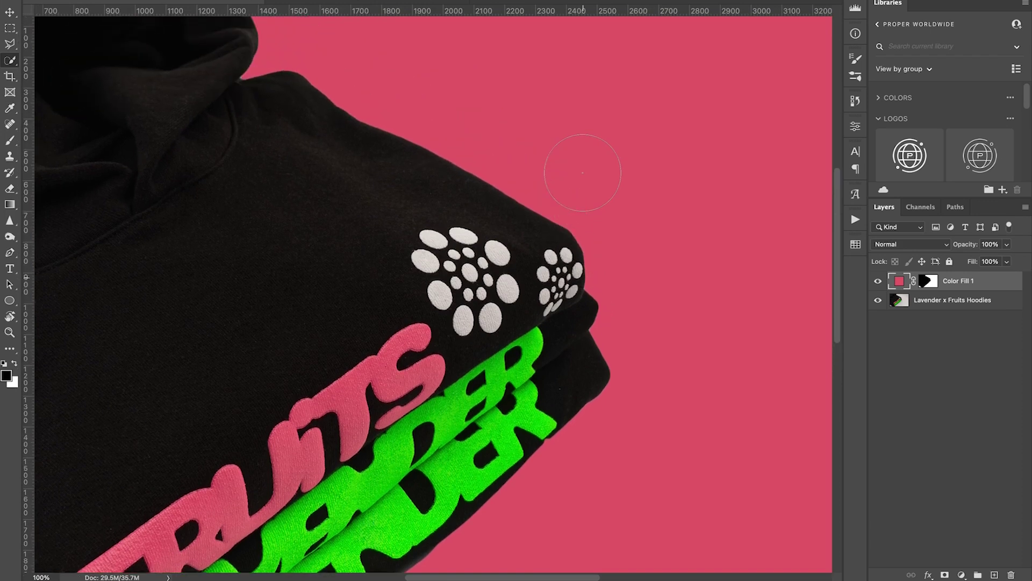
scroll(582, 173, "up", 4)
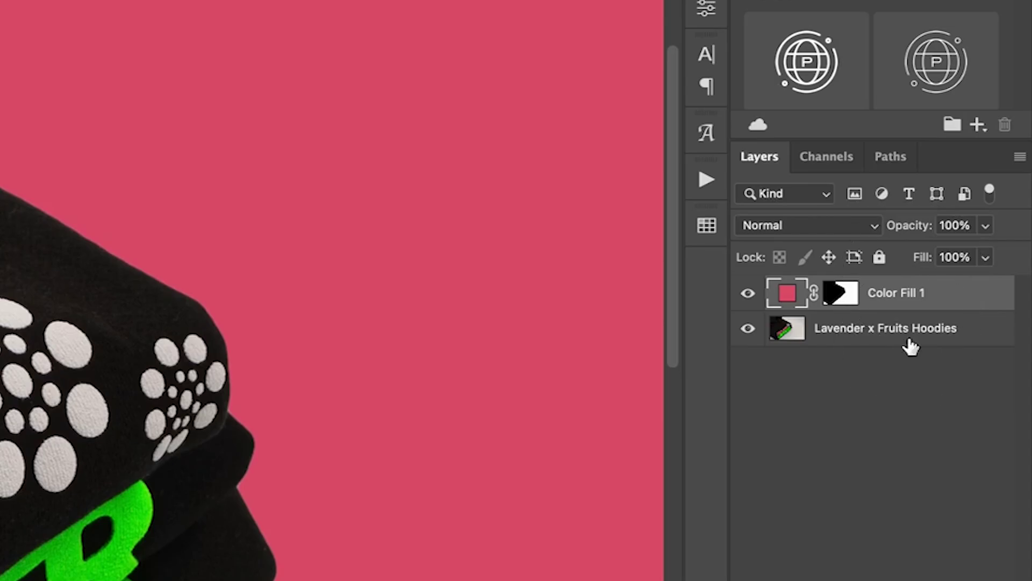
key("ctrl+0")
left_click(793, 224)
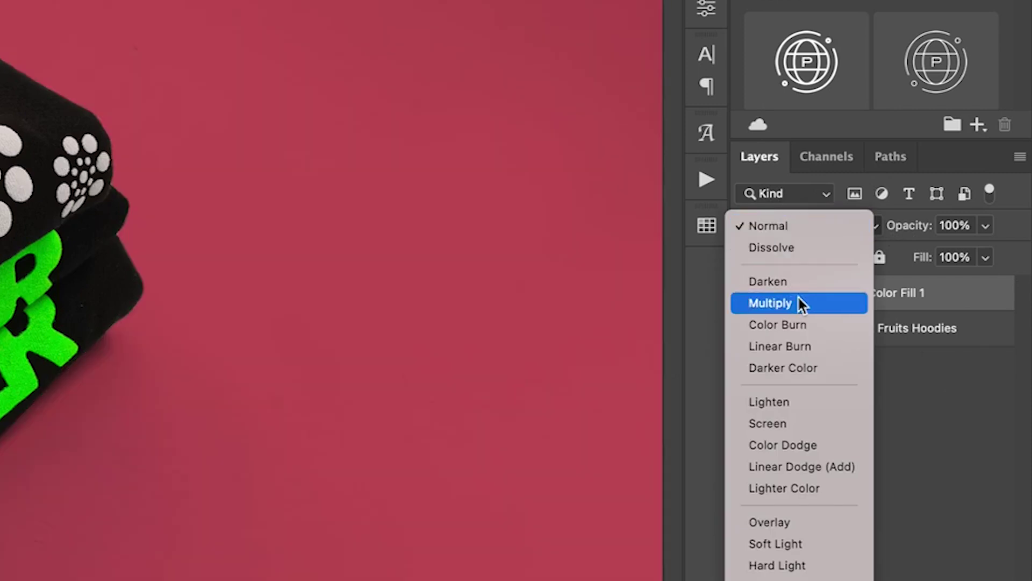
left_click(734, 302)
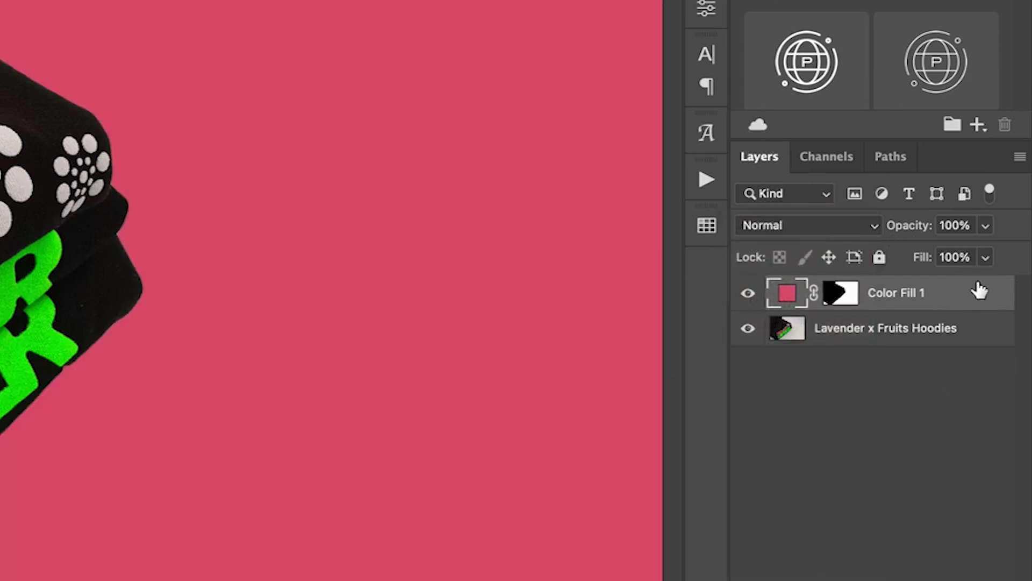
left_click(792, 225)
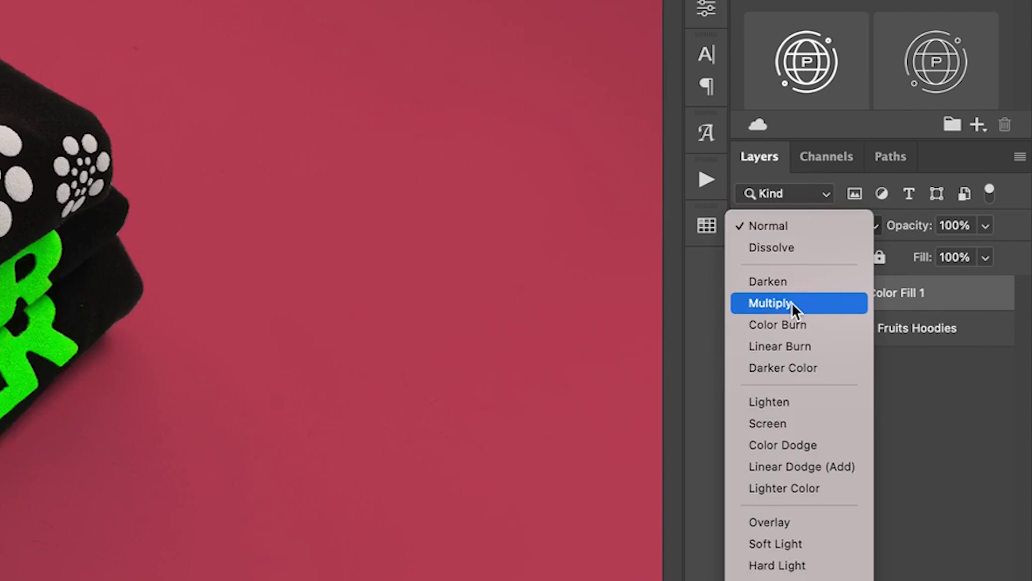
left_click(794, 301)
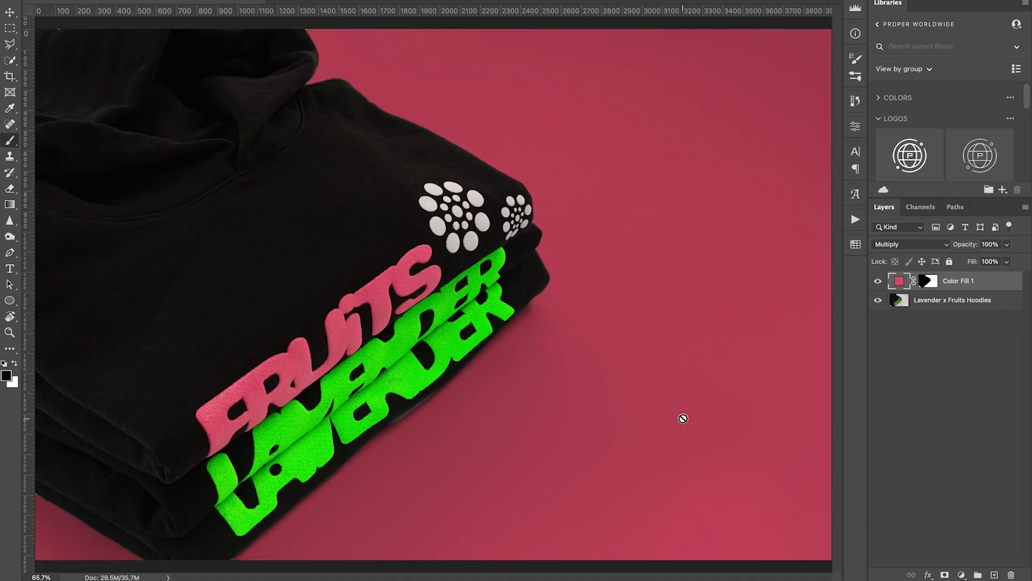
Compare the background with the color fill hidden and shown, then with its blend mode switched to Normal and back to Multiply.
left_click(879, 282)
left_click(879, 282)
left_click(914, 245)
left_click(912, 200)
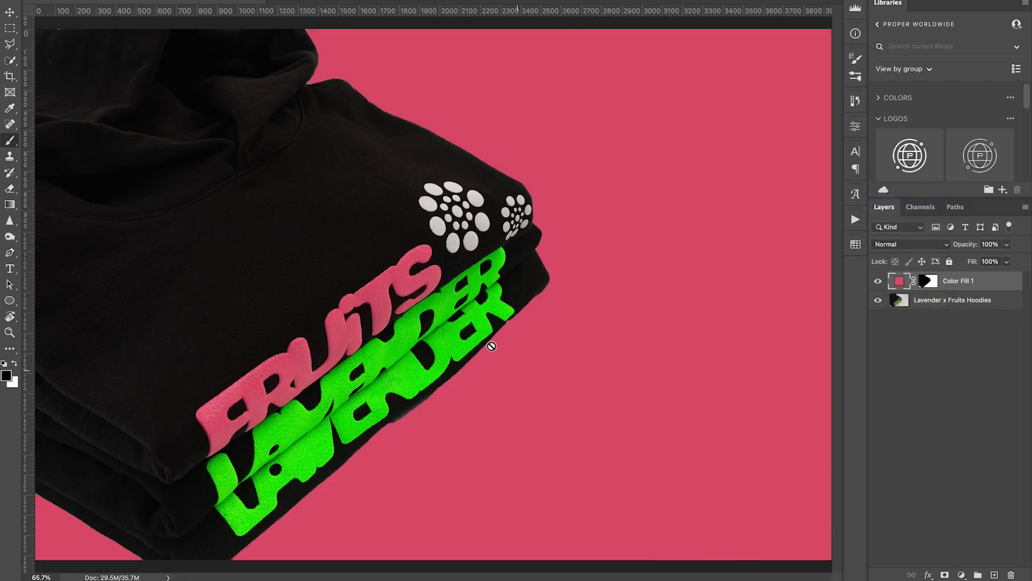
left_click(914, 246)
left_click(893, 288)
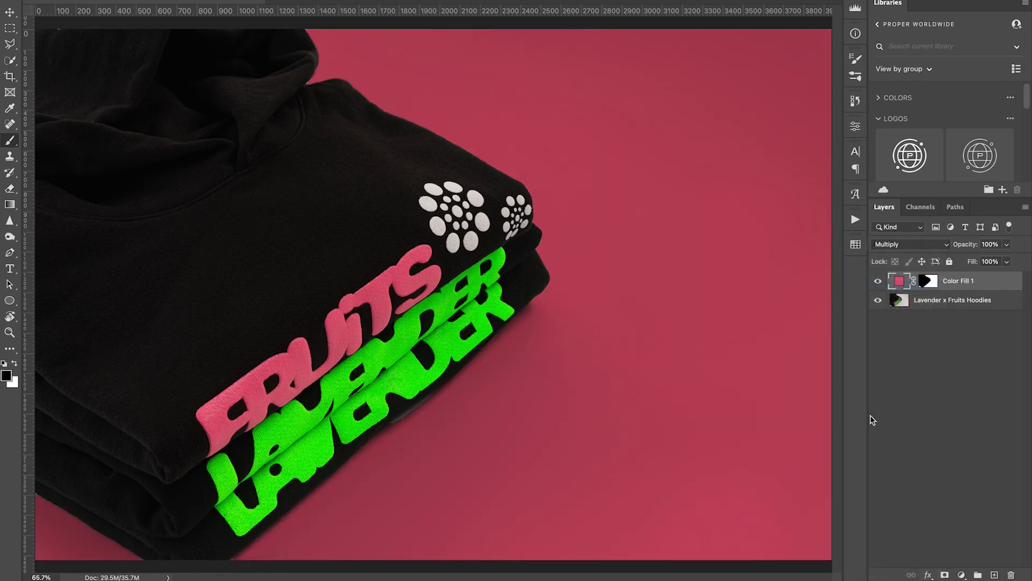
Activate the Color Fill 1 layer mask and the Brush tool for retouching along the hoodies' lower edge.
key("ctrl+plus")
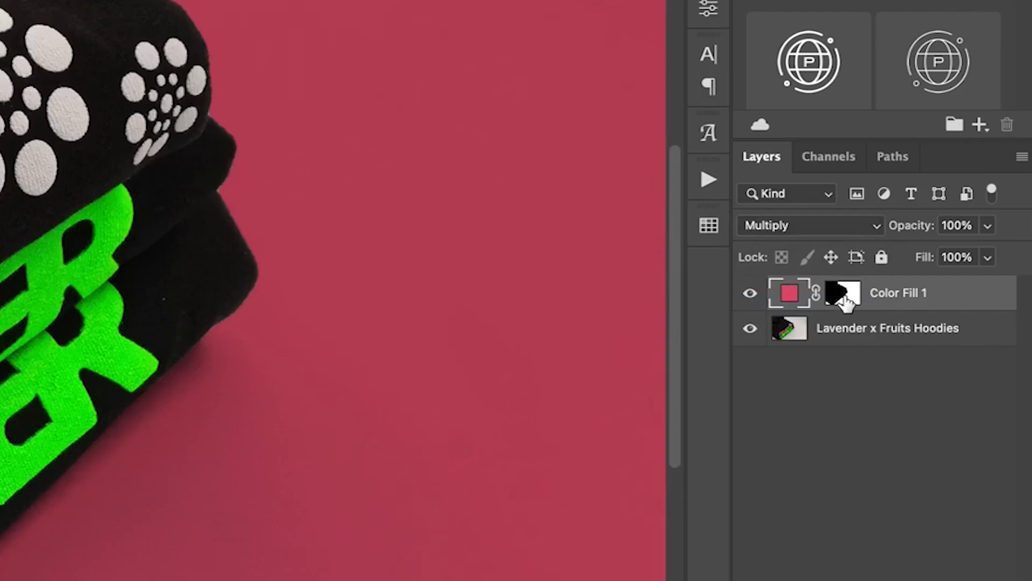
left_click(843, 293)
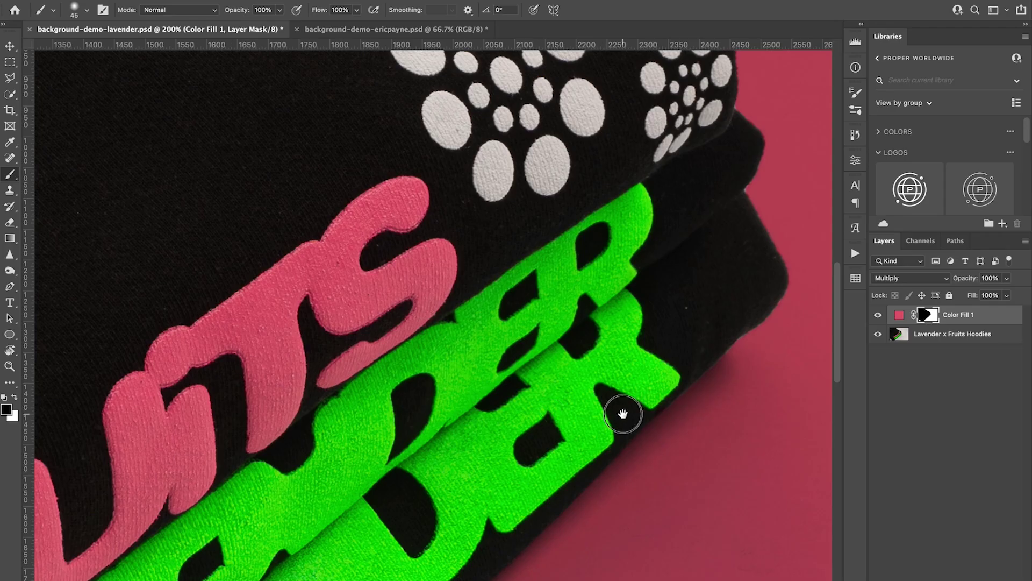
left_click_drag(622, 410, 525, 285)
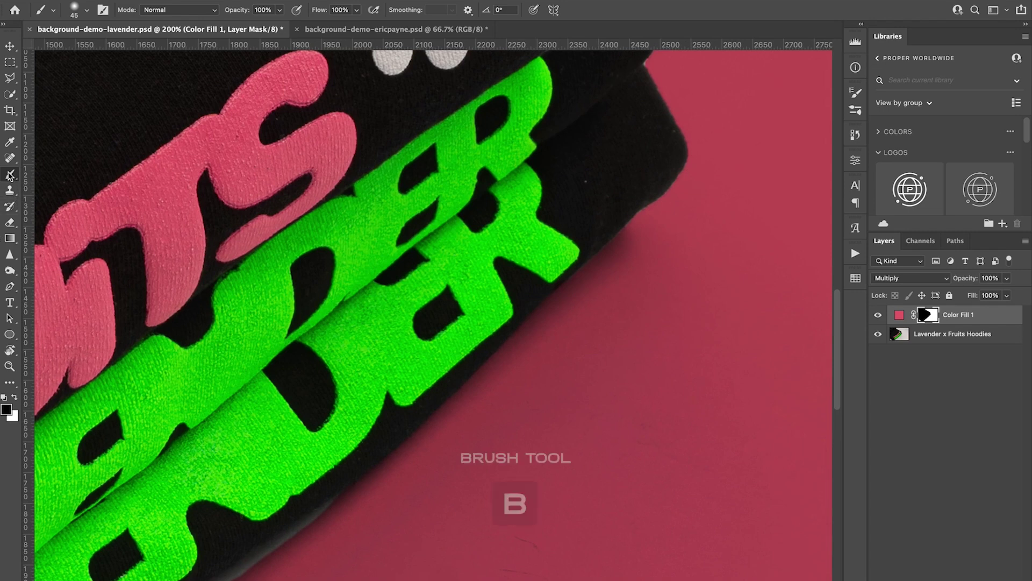
left_click_drag(327, 405, 484, 226)
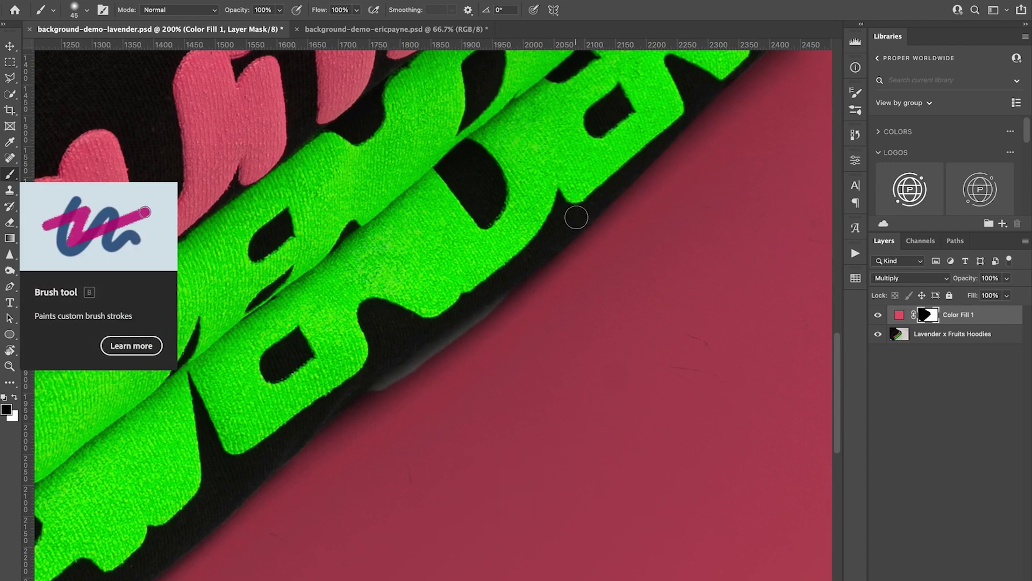
Paint black test strokes on the fill's mask over the pink background and undo them.
mouse_move(516, 366)
left_mouse_down()
mouse_move(542, 422)
mouse_move(511, 350)
mouse_move(670, 436)
mouse_move(544, 417)
mouse_move(559, 438)
left_mouse_up()
mouse_move(656, 454)
left_mouse_down()
mouse_move(515, 454)
mouse_move(497, 484)
left_mouse_up()
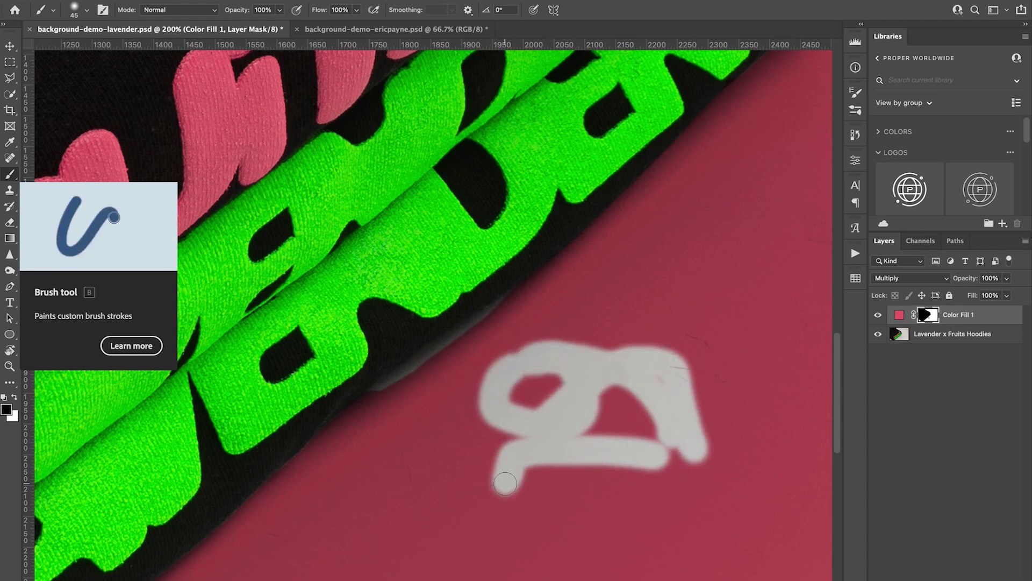
key("ctrl+z")
key("ctrl+z")
key("ctrl+z")
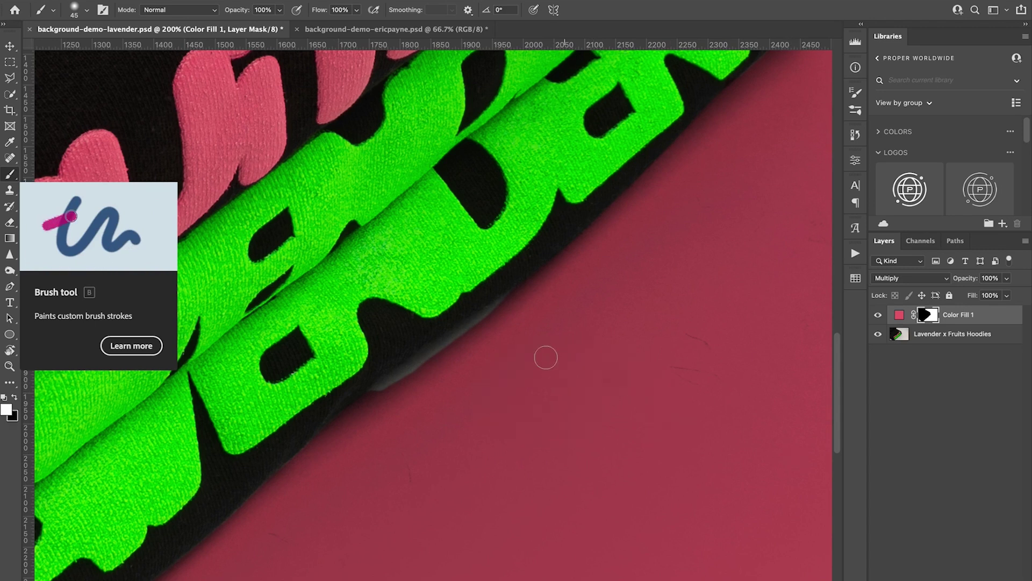
Paint a white test stroke on the mask over the green lettering, check it with the fill hidden and shown, and undo it.
key("x")
mouse_move(410, 387)
left_mouse_down()
mouse_move(344, 242)
mouse_move(400, 183)
left_mouse_up()
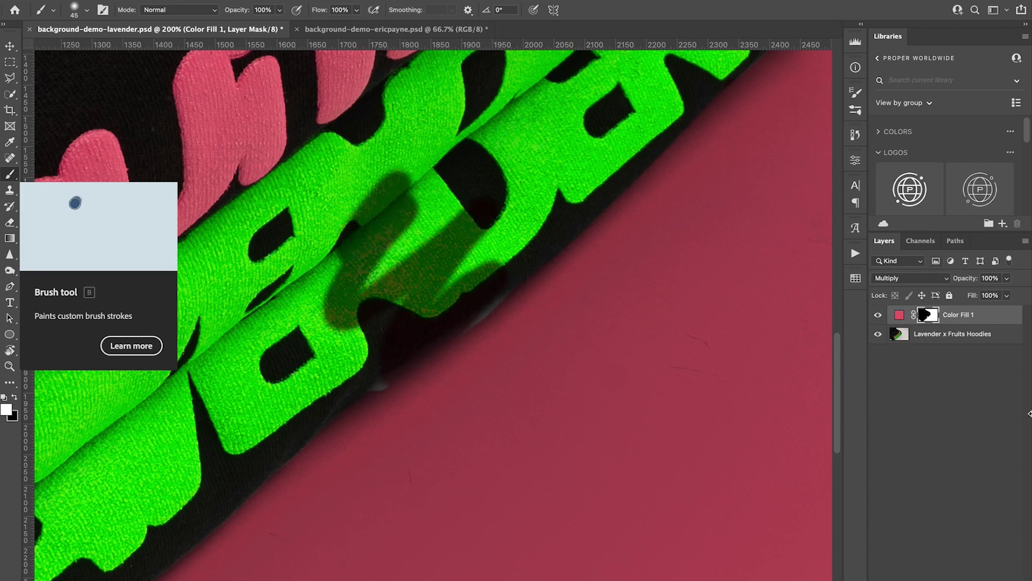
left_click(878, 314)
left_click(878, 314)
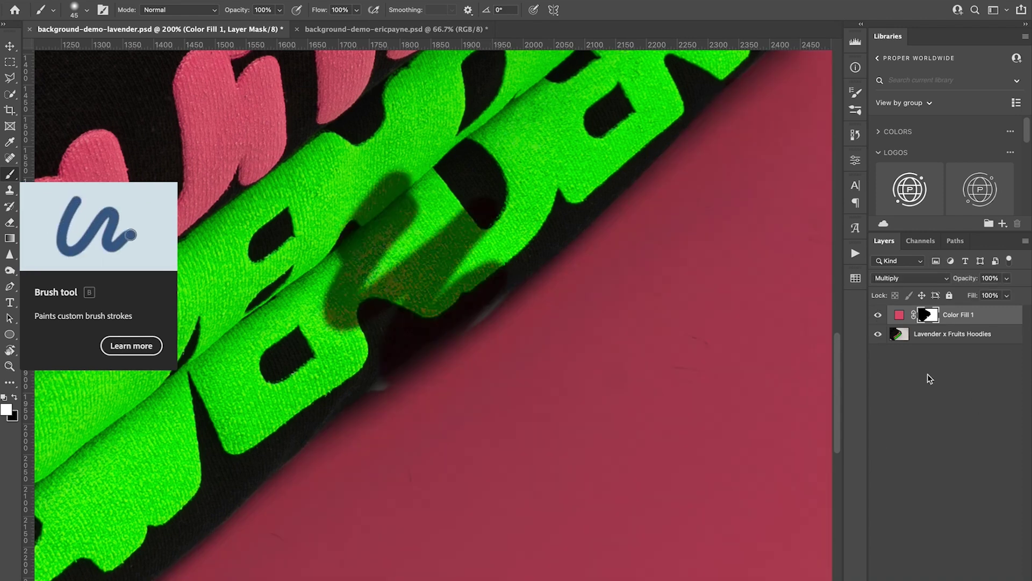
key("ctrl+z")
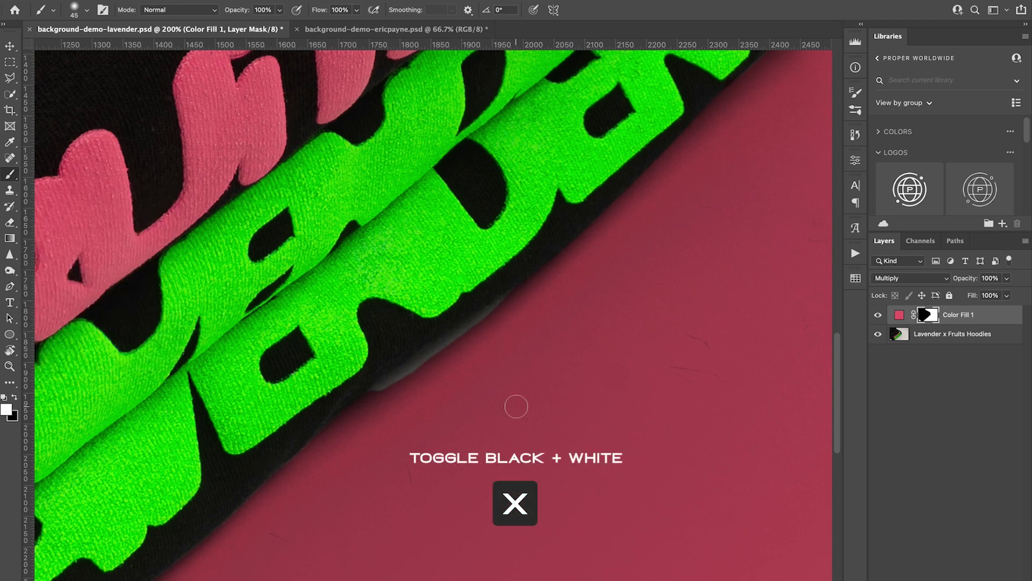
Toggle the foreground color between white and black.
key("x")
key("x")
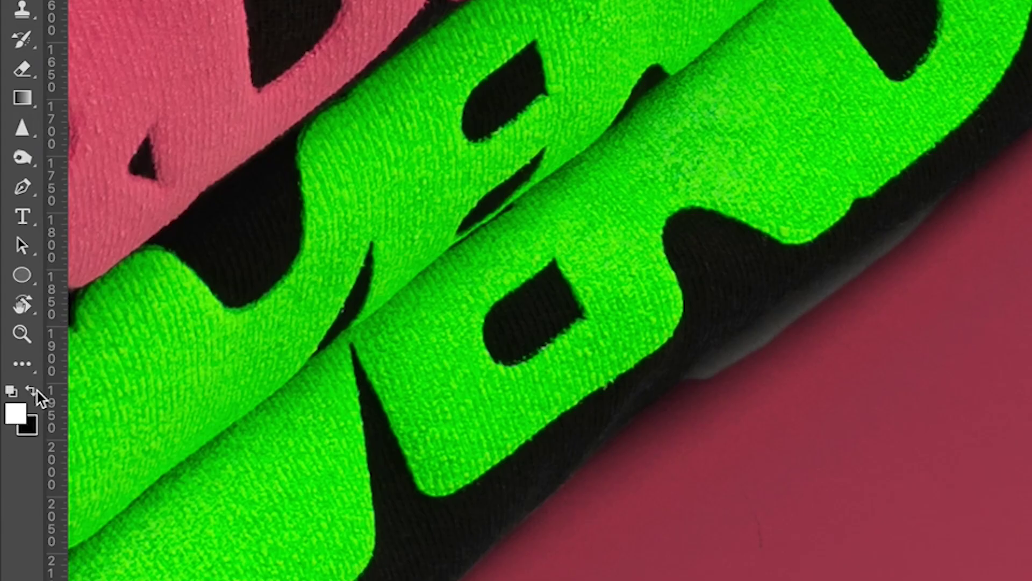
left_click(36, 389)
left_click(35, 389)
left_click(36, 389)
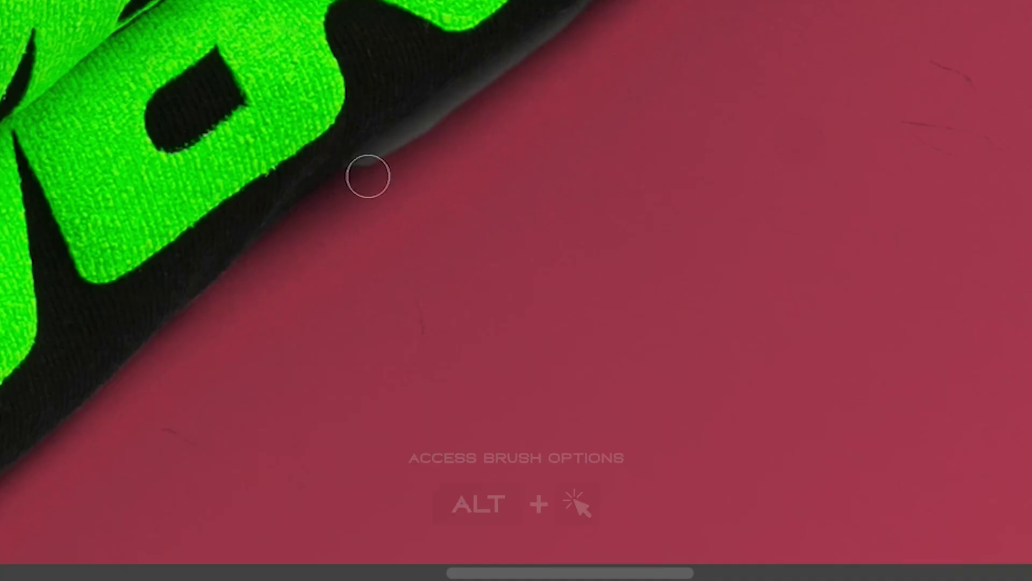
Set the brush hardness to 0%.
right_click(660, 137)
key("Tab")
type("0")
key("Return")
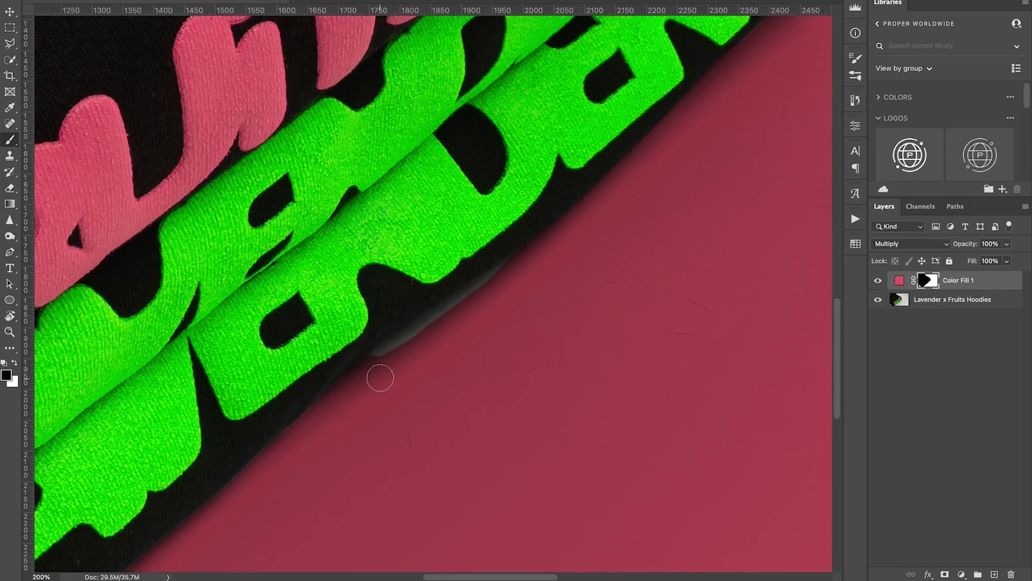
Paint a straight white stroke on the mask along the uncolored gray patch at the hoodies' lower edge.
key("x")
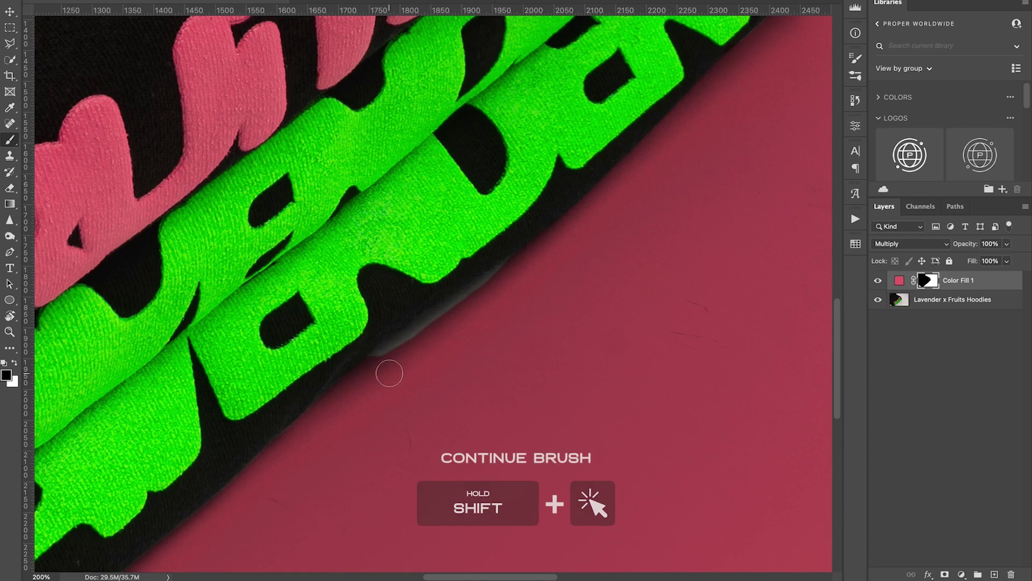
left_click(374, 370)
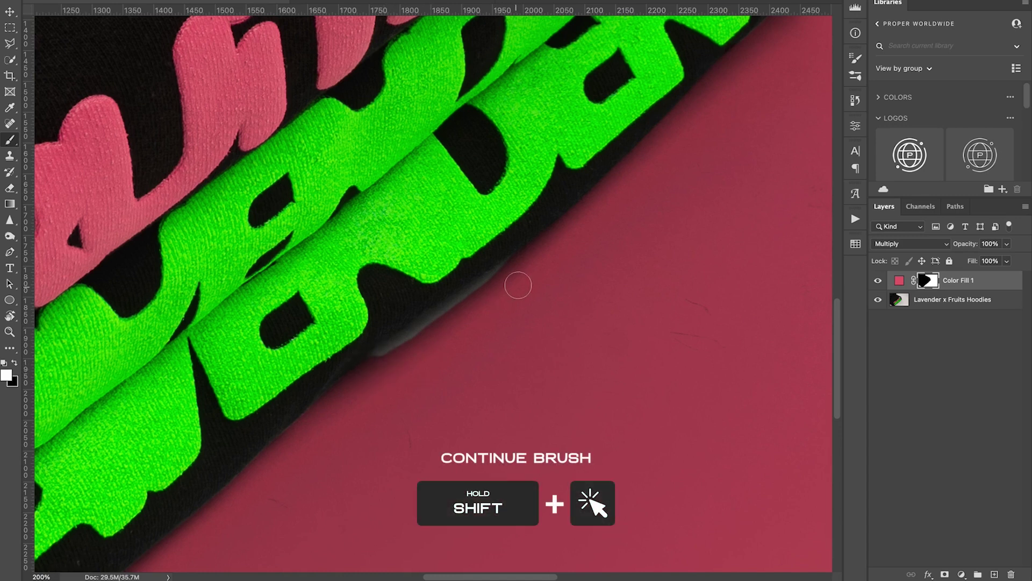
left_click(524, 264, "shift")
scroll(399, 401, "down", 3)
scroll(398, 401, "left", 2)
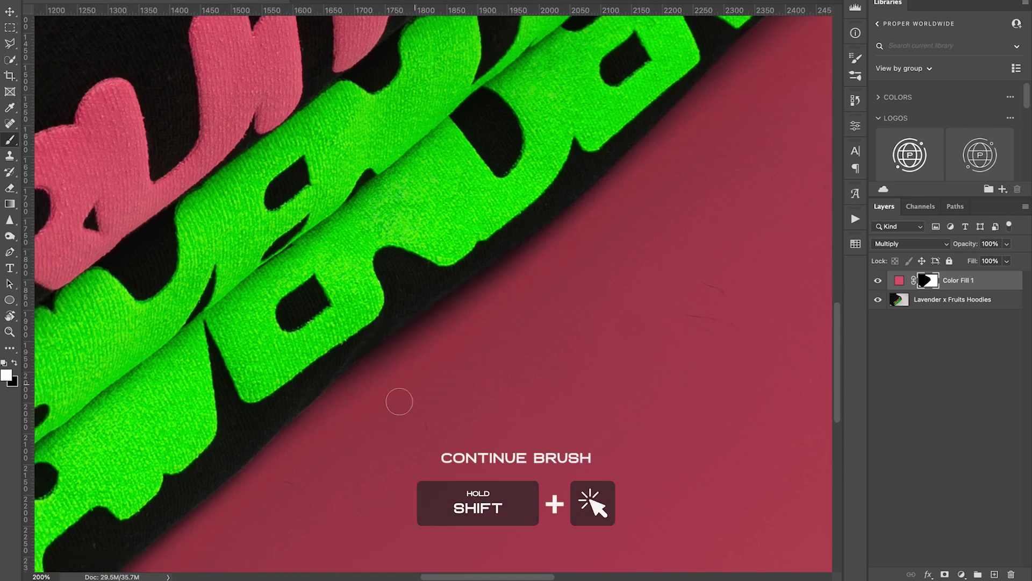
key("ctrl+0")
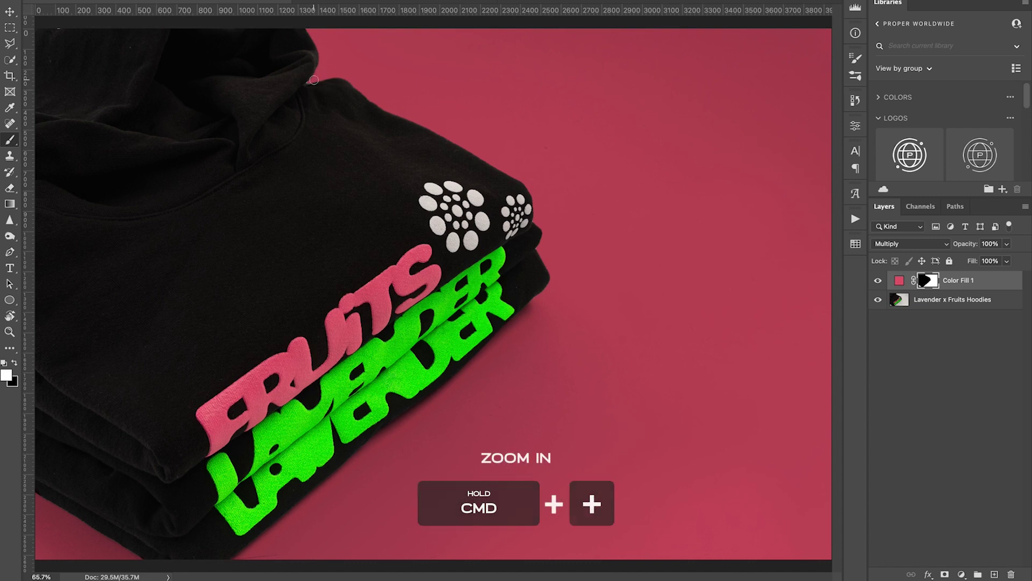
Enlarge the mask brush to 200 px for working on the edge where the hood meets the shoulder.
key("super+plus")
key("super+plus")
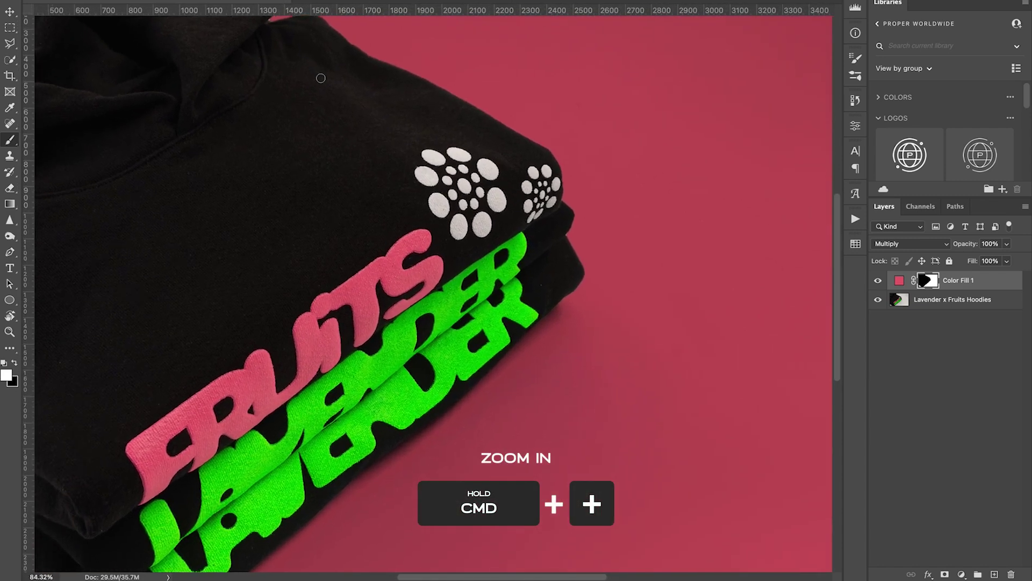
key("super+plus")
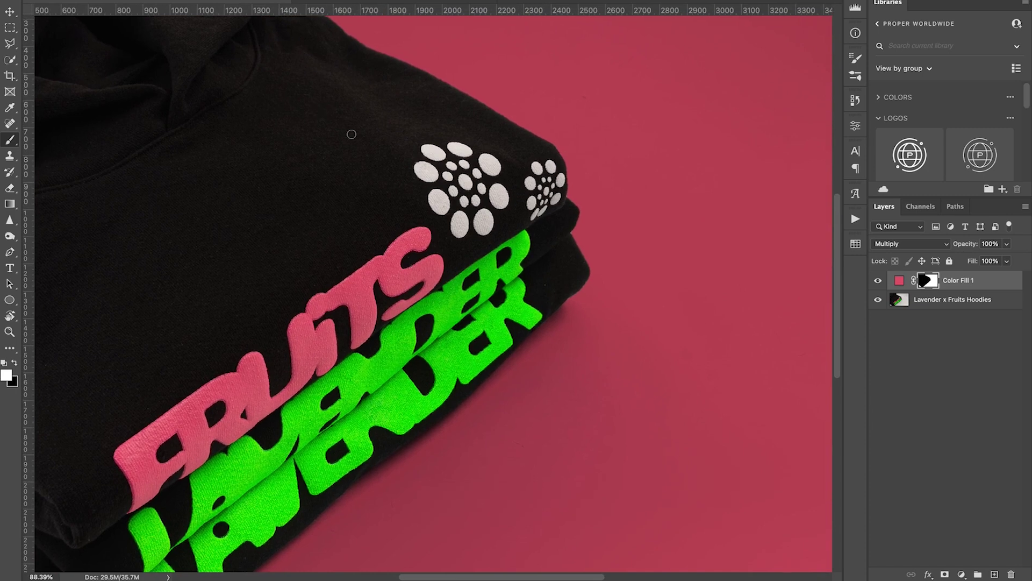
key("v")
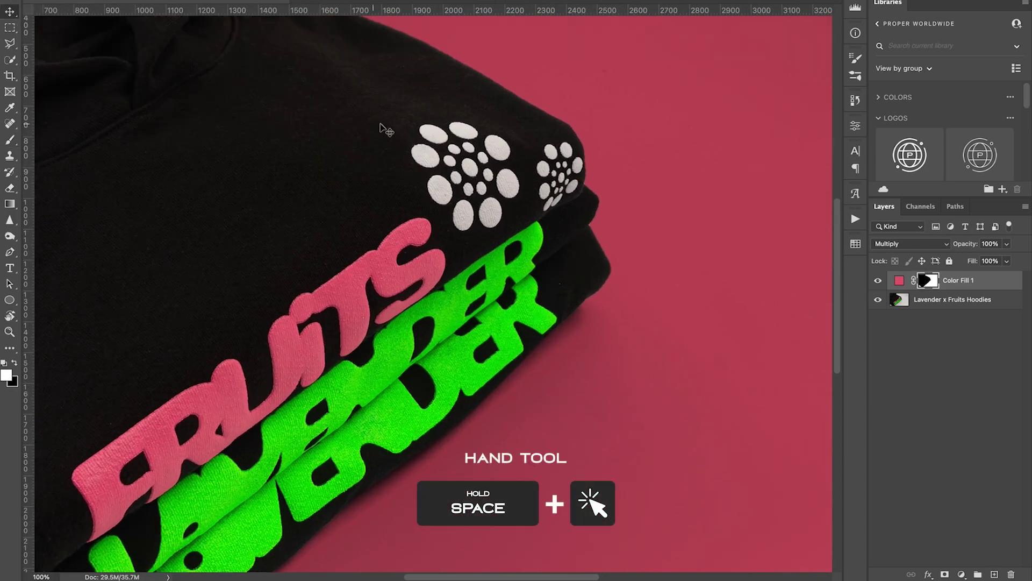
left_click_drag(308, 98, 410, 389)
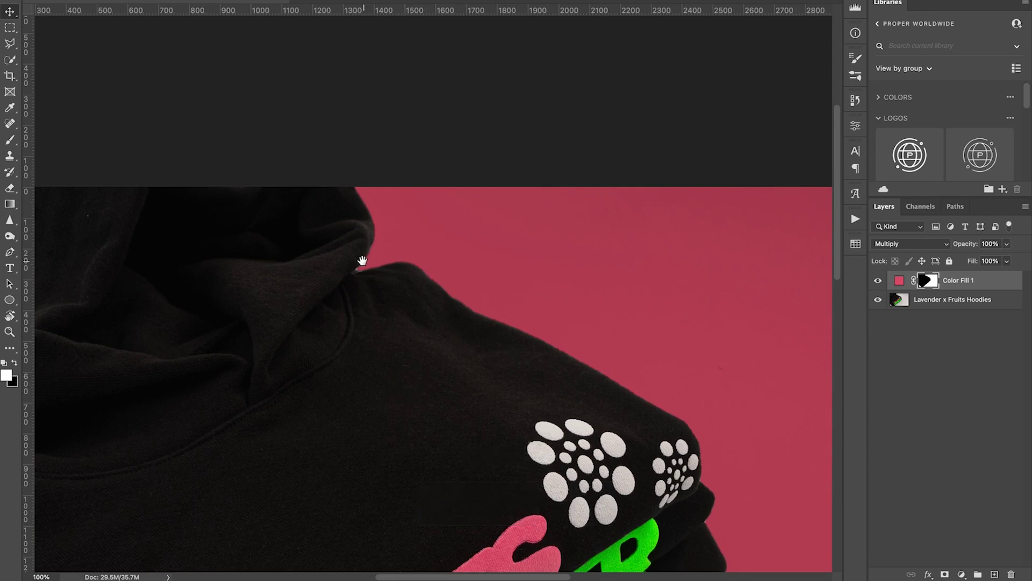
left_click_drag(361, 261, 379, 273)
key("super+plus")
key("b")
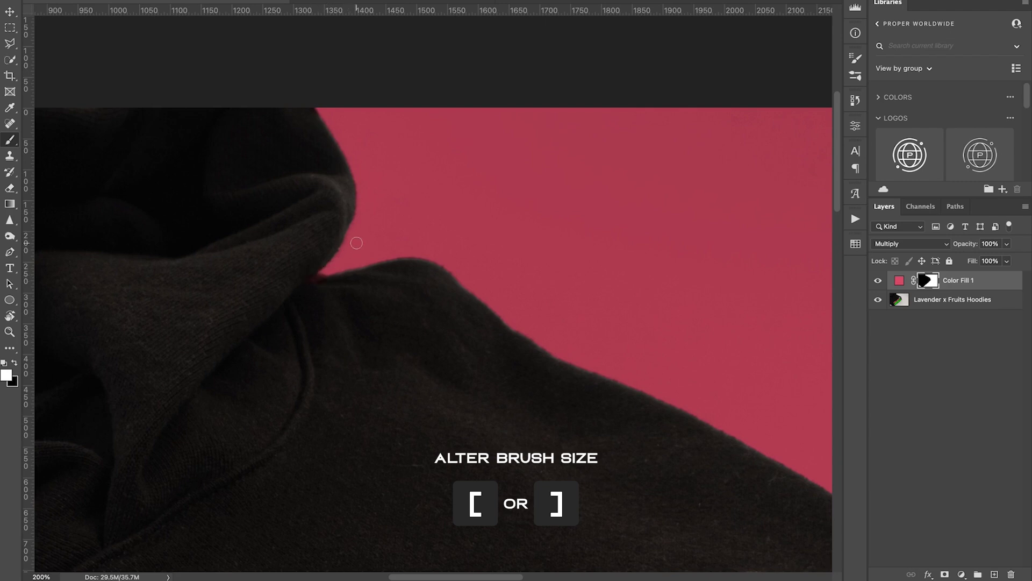
key("bracketright")
key("bracketright")
key("bracketright")
key("bracketright")
key("bracketright")
key("bracketright")
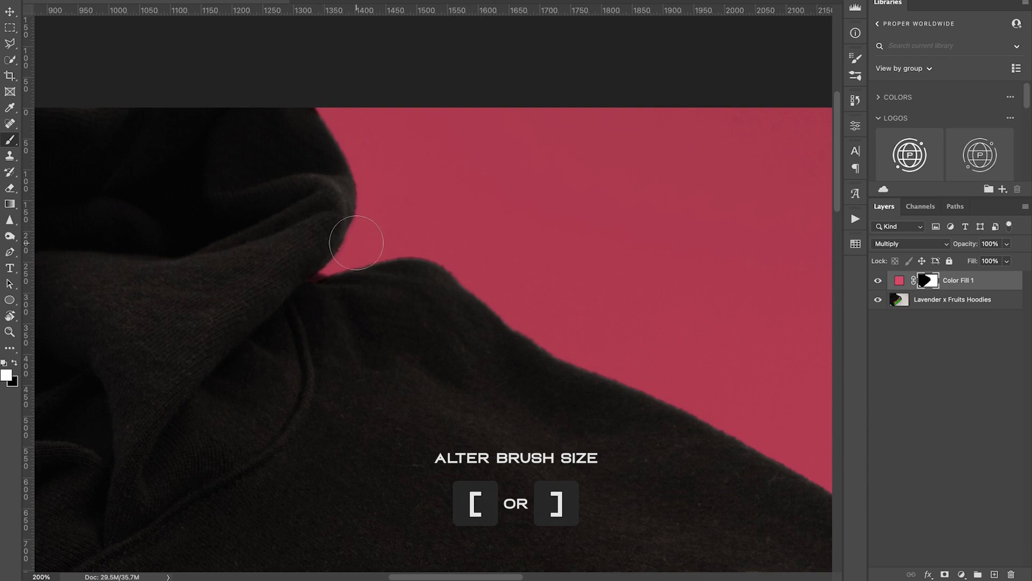
Soften the mask brush to 0% hardness and enlarge it to 500 px.
right_click(559, 187)
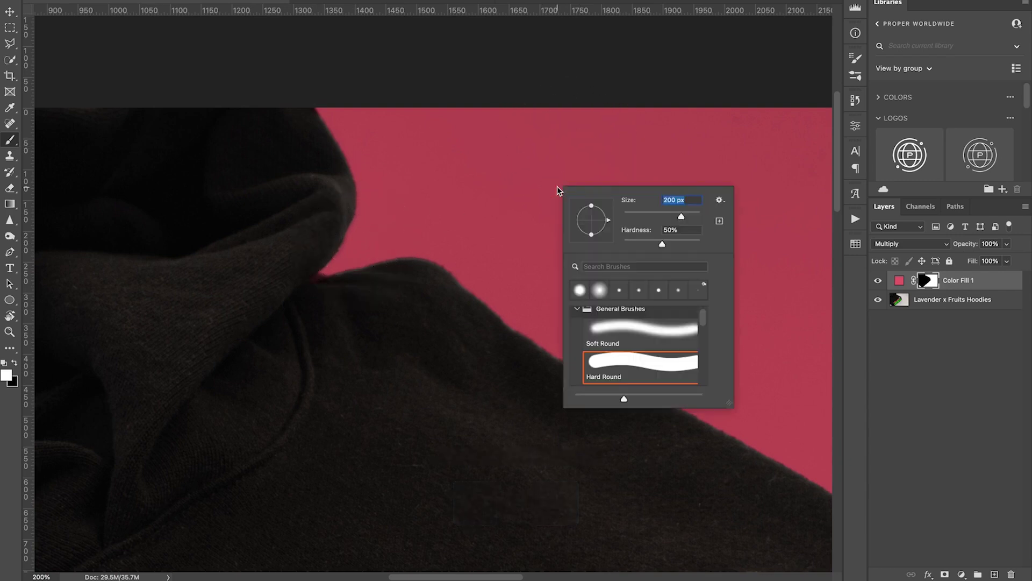
left_click_drag(631, 243, 622, 243)
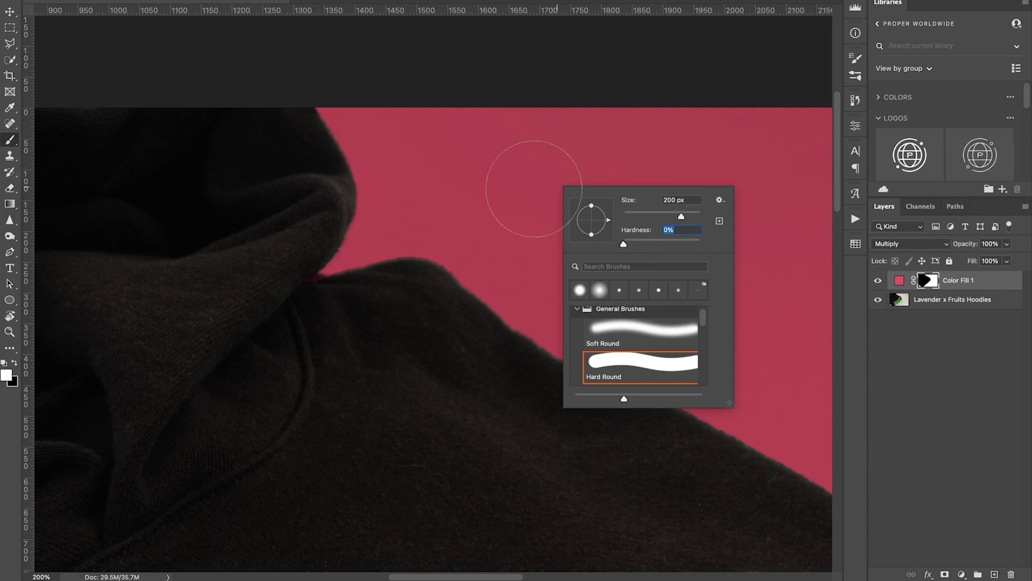
key("Return")
key("bracketright")
key("bracketright")
key("bracketright")
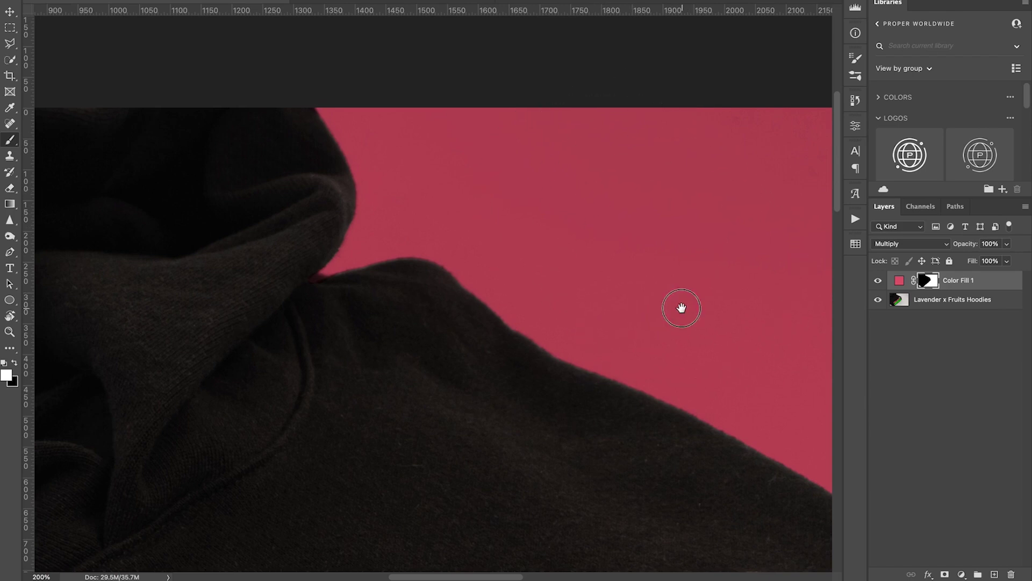
left_click_drag(682, 308, 331, 144)
key("bracketright")
key("bracketright")
key("bracketright")
key("bracketright")
key("bracketright")
key("bracketright")
key("bracketright")
key("bracketright")
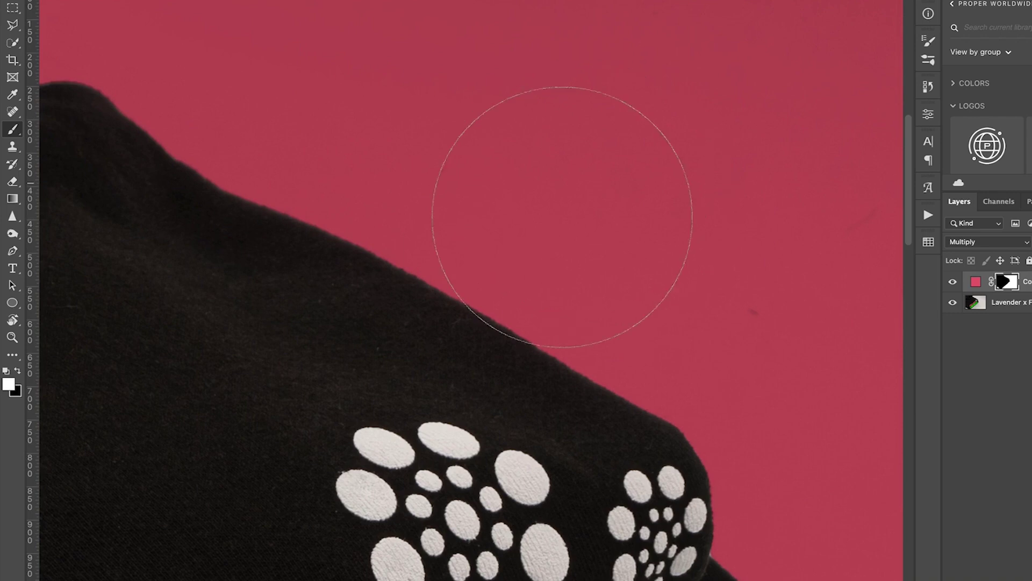
Paint soft white strokes on the fill's mask along the top hoodie's outer edge beside the small flower print.
key("v")
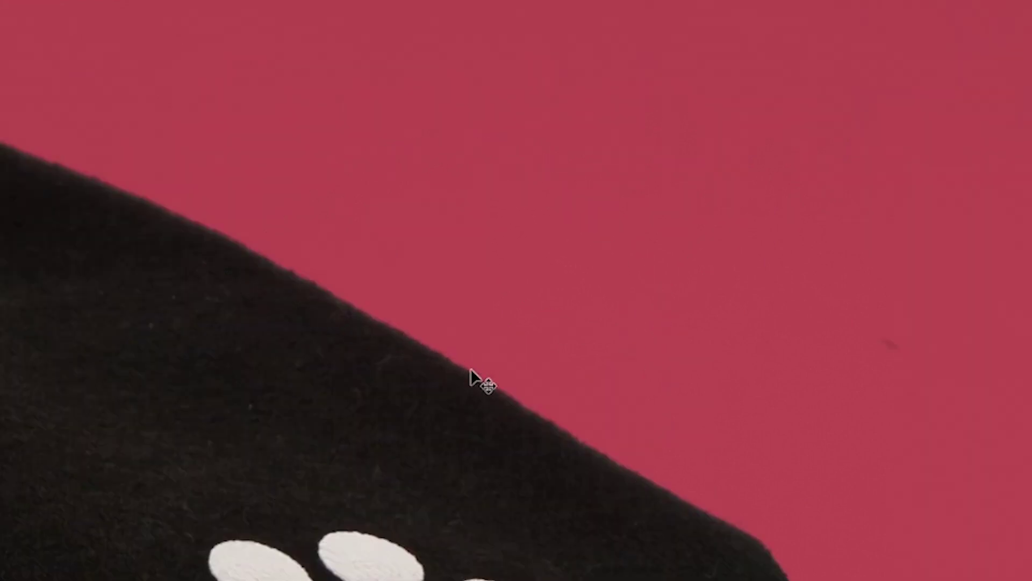
key("b")
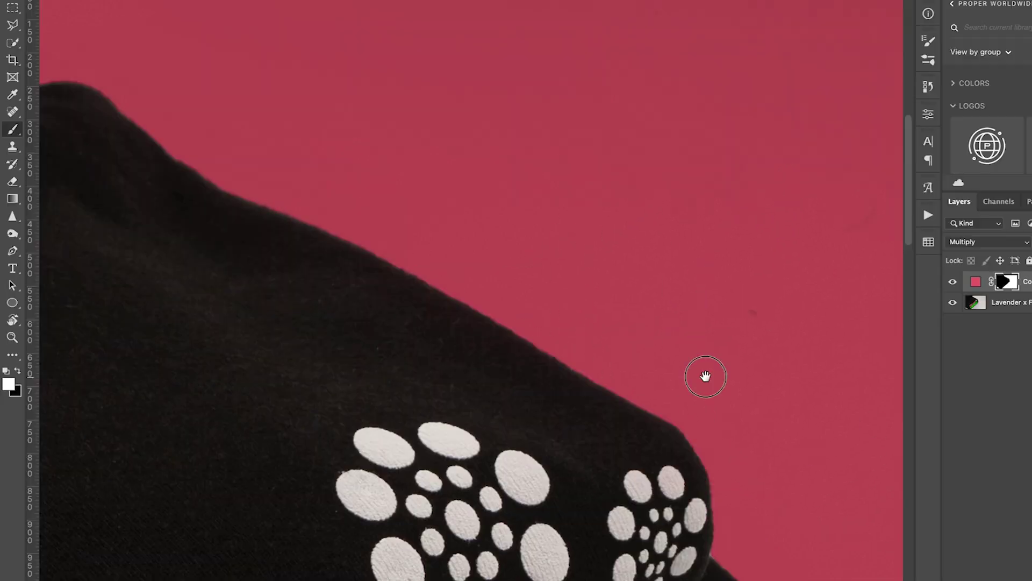
left_click_drag(809, 437, 457, 61)
left_click_drag(498, 156, 499, 151)
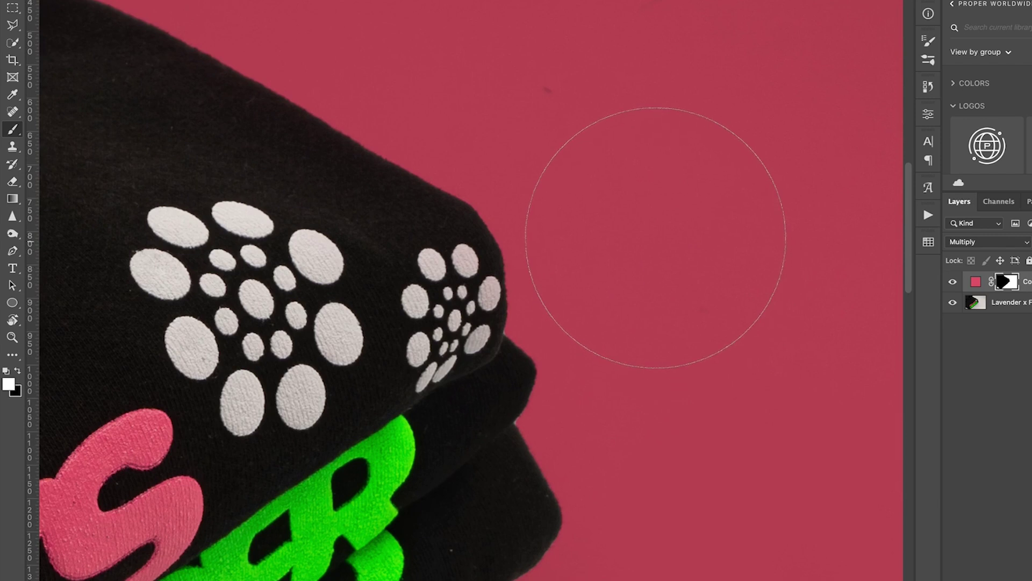
left_click(624, 202)
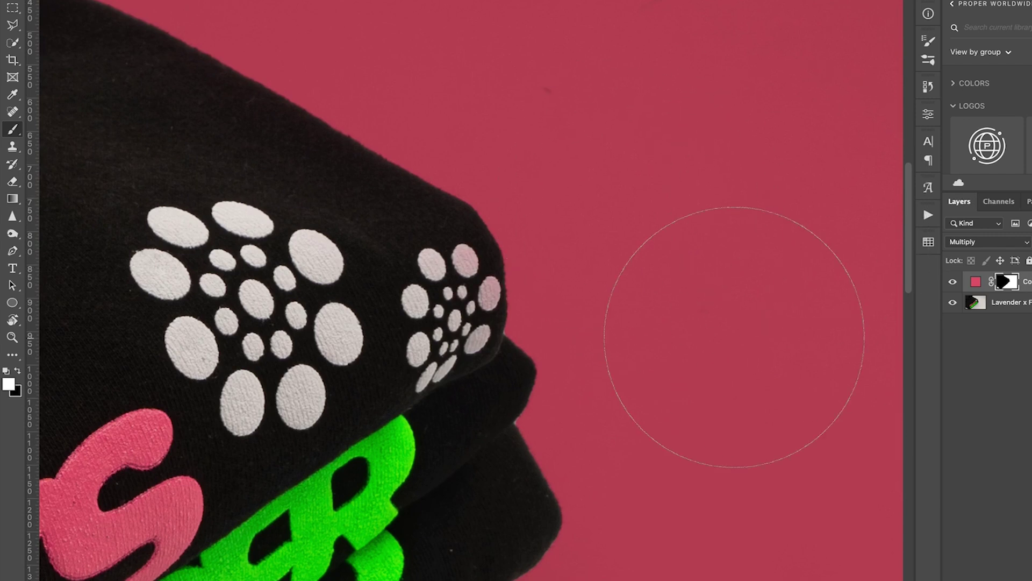
key("bracketleft")
key("bracketleft")
key("bracketleft")
key("bracketleft")
key("bracketleft")
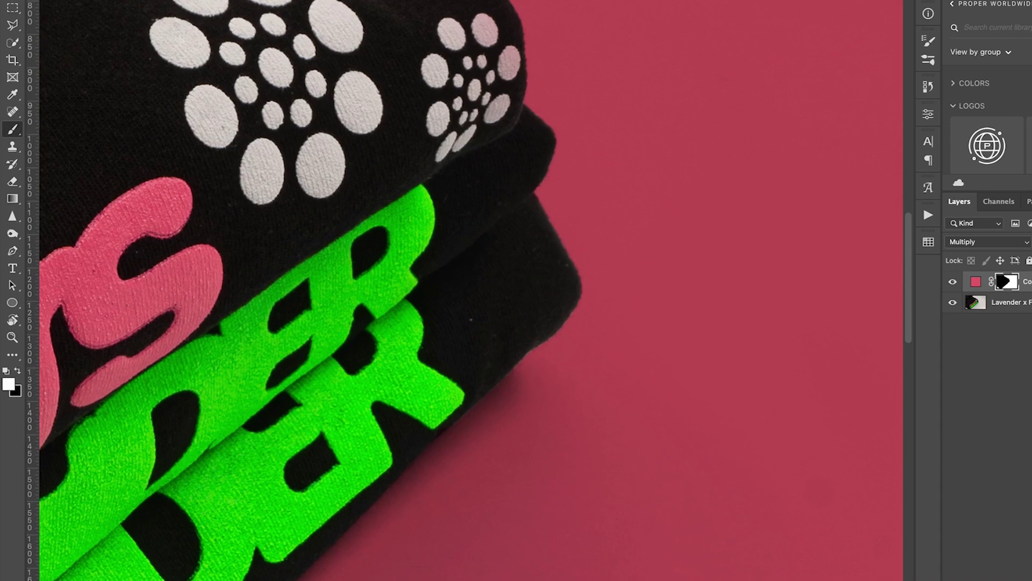
key("bracketright")
key("bracketright")
key("bracketright")
key("bracketright")
key("bracketright")
key("bracketright")
key("bracketright")
key("bracketright")
key("bracketright")
key("bracketright")
key("bracketright")
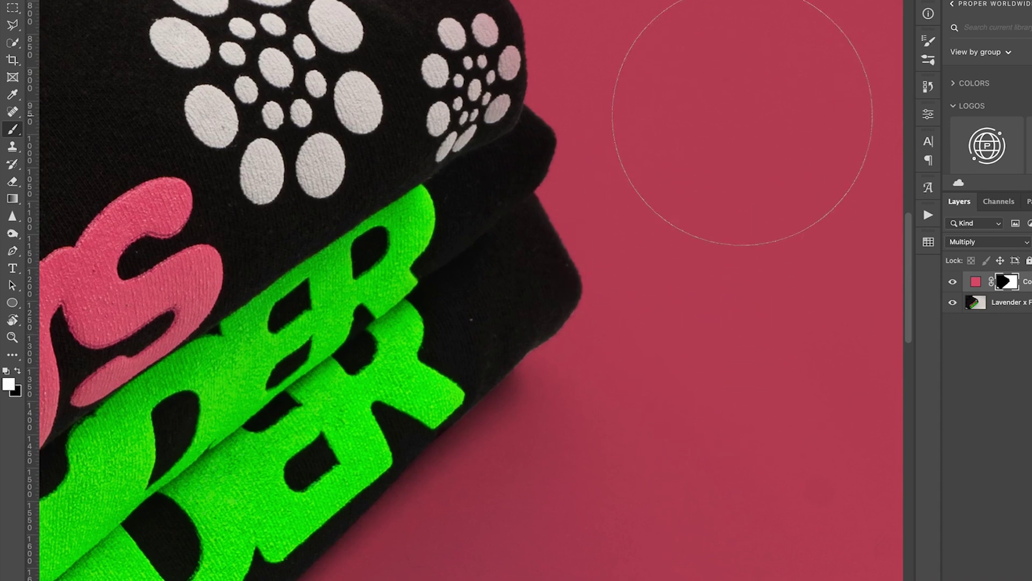
Examine the recolored background along the hoodies' lower edge down to the photo's bottom corner, and review the overall photo.
scroll(693, 192, "down", 5)
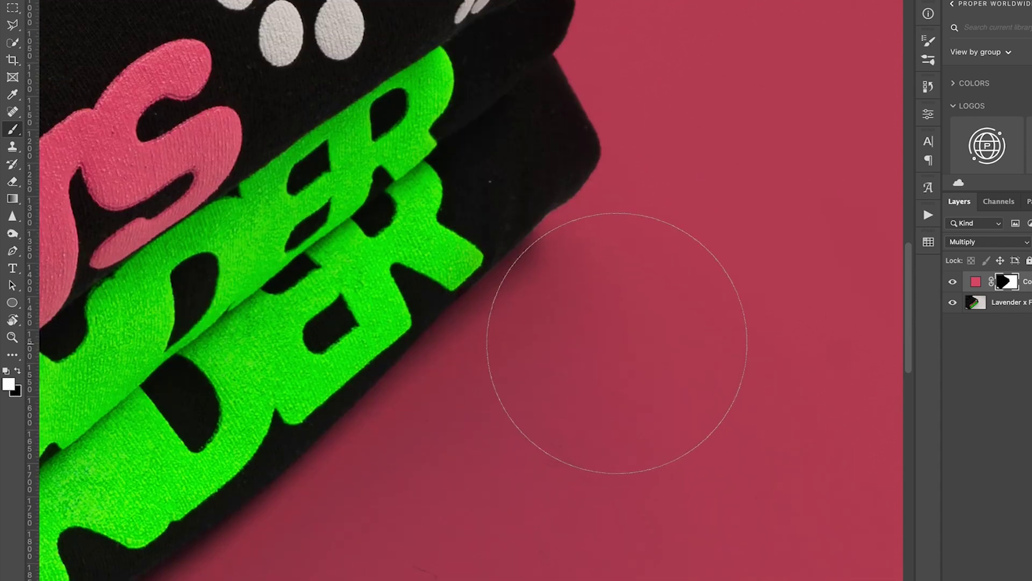
scroll(779, 179, "down", 4)
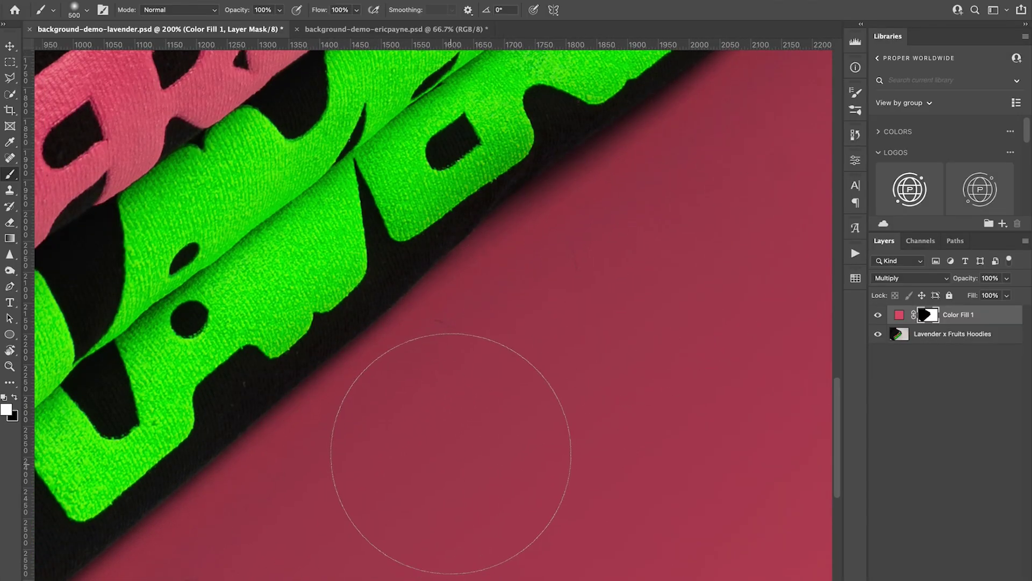
scroll(610, 269, "down", 5)
scroll(610, 269, "left", 3)
left_click_drag(38, 302, 558, 289)
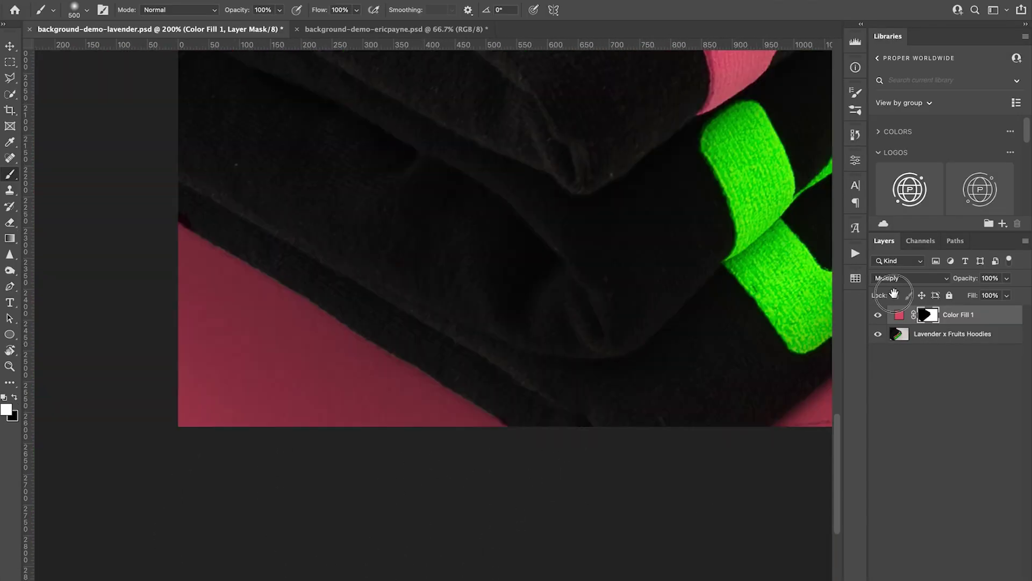
right_click(219, 396)
key("Escape")
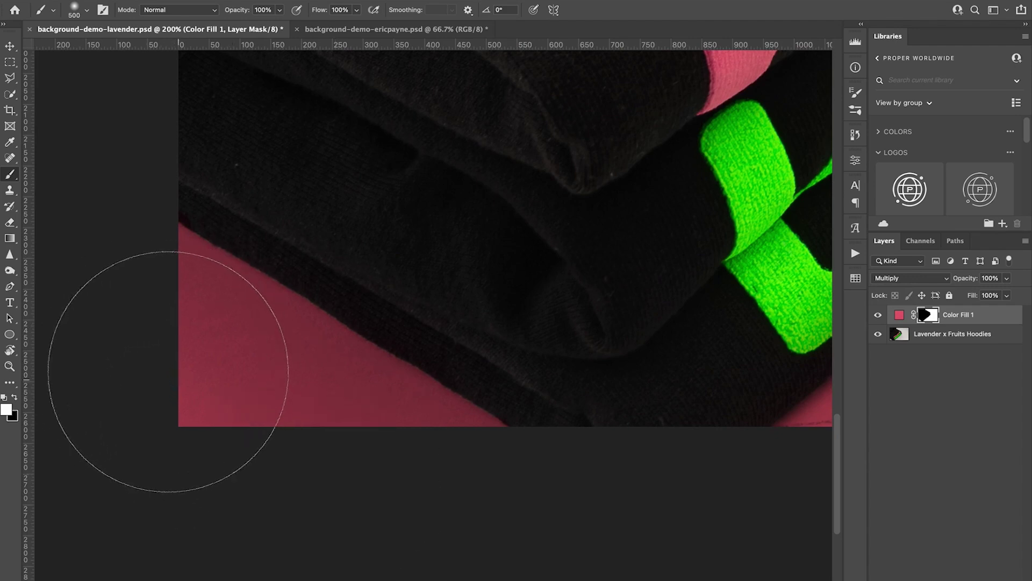
key("super+minus")
key("super+minus")
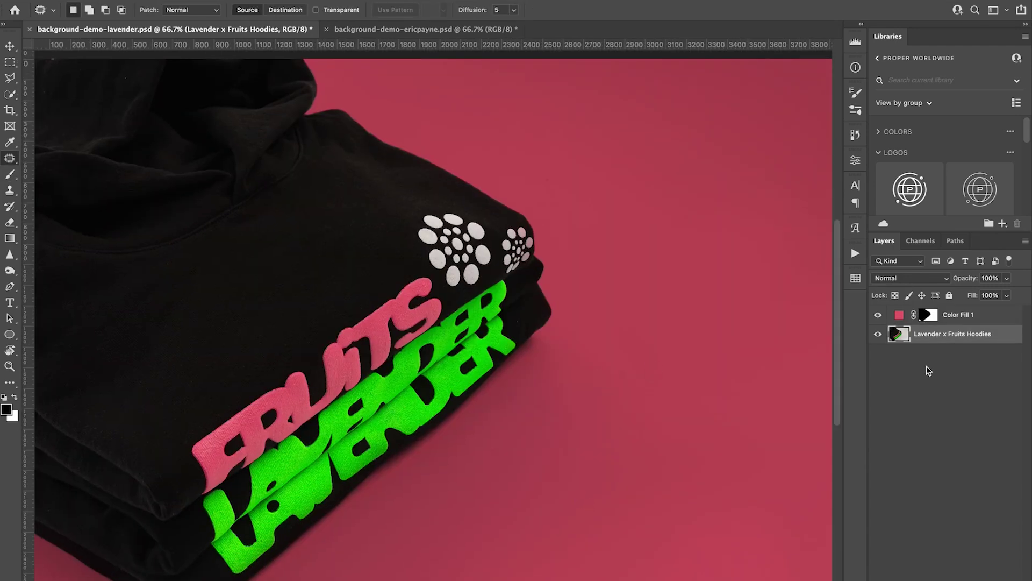
Rename the Color Fill 1 layer as BG Color and deselect it.
left_click(954, 318)
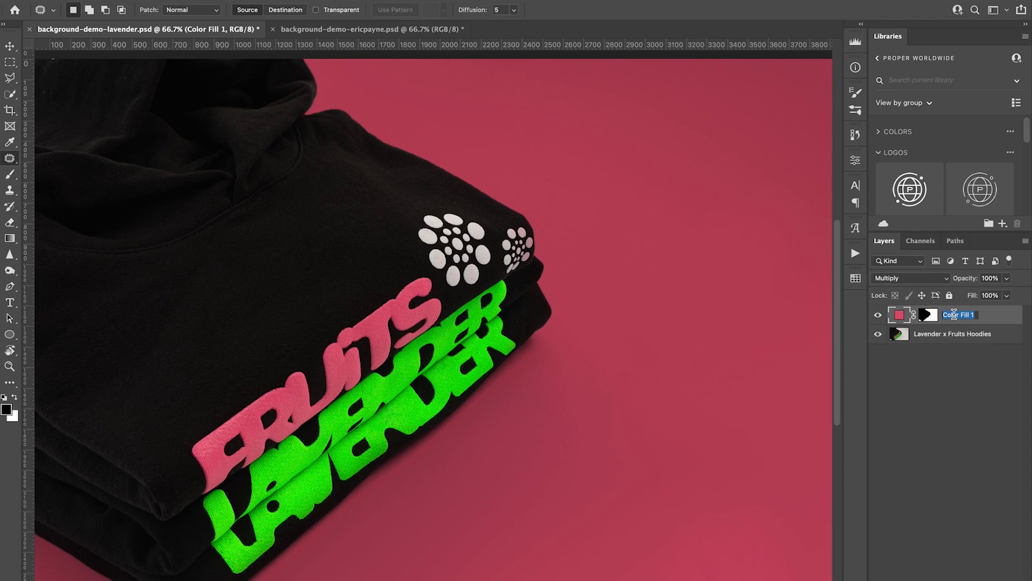
type("BG Color")
key("Return")
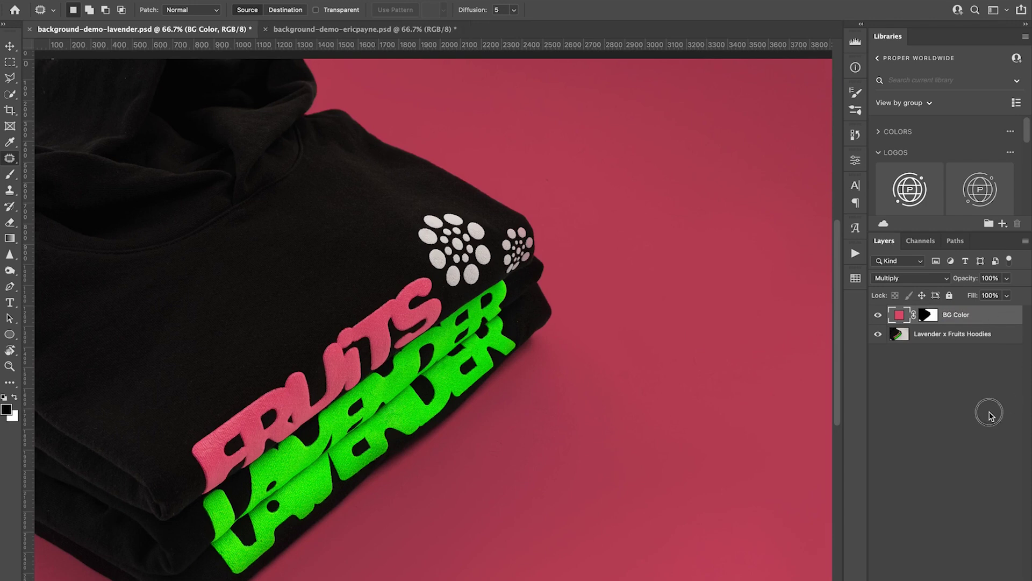
left_click(991, 415)
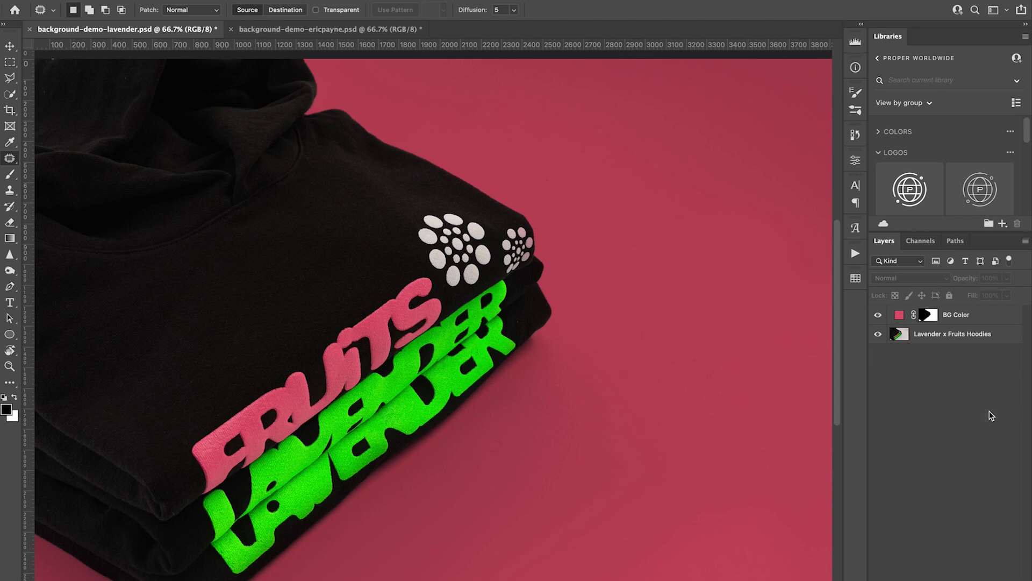
Preview the BG Color fill in the green 00c100 and the blue 0088c1.
key("super+minus")
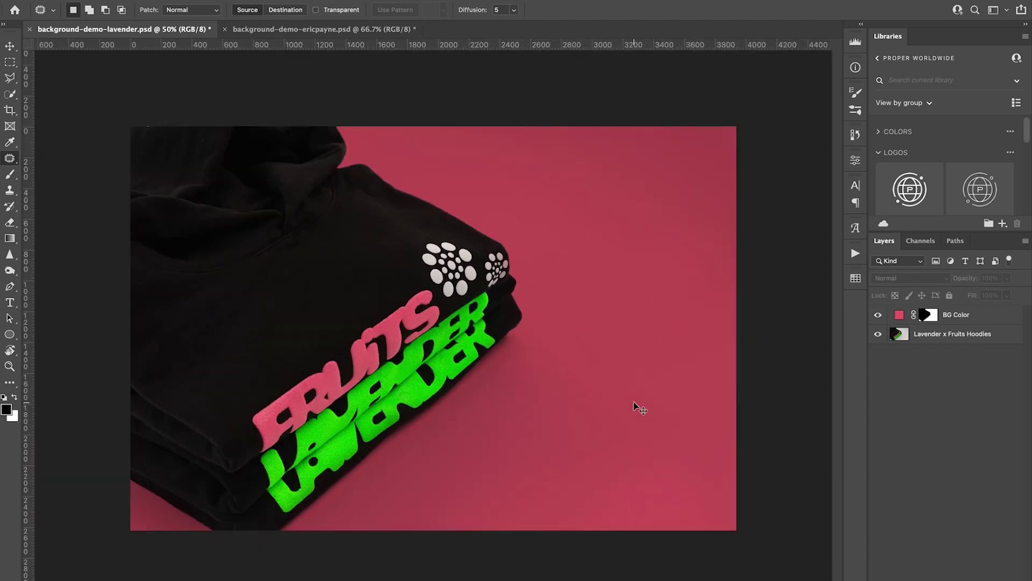
key("super+plus")
double_click(899, 315)
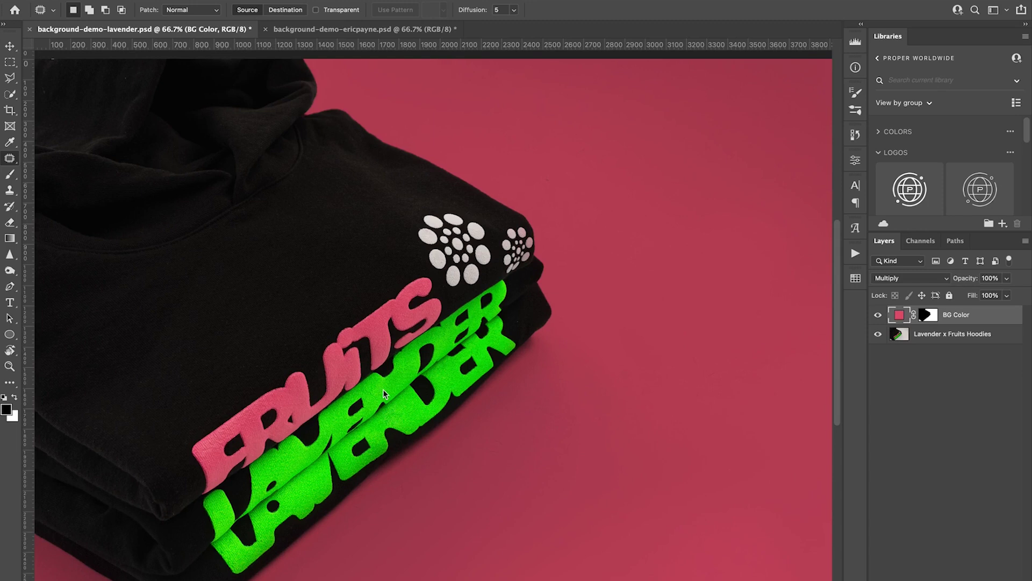
left_click(444, 369)
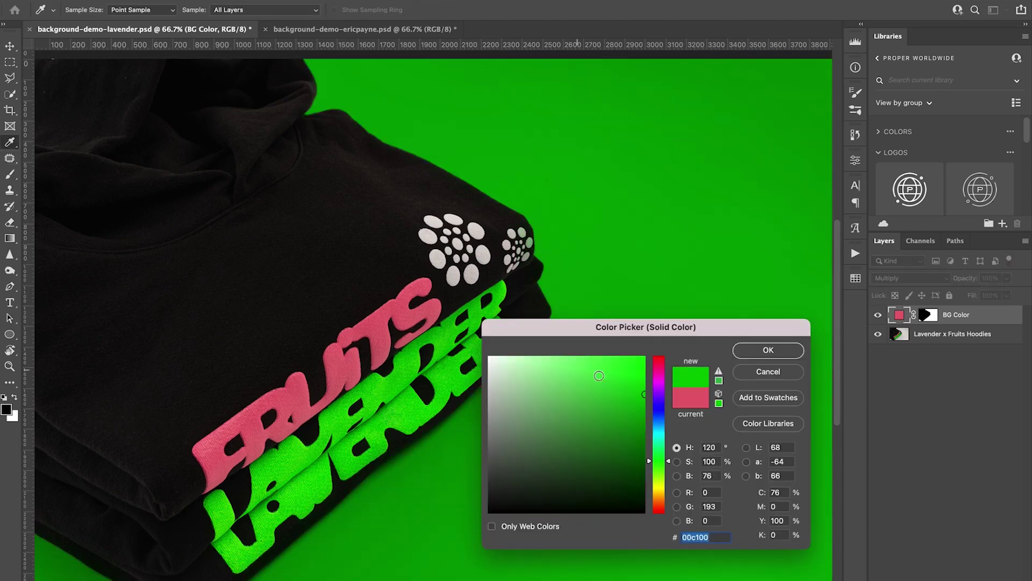
left_click_drag(651, 457, 650, 426)
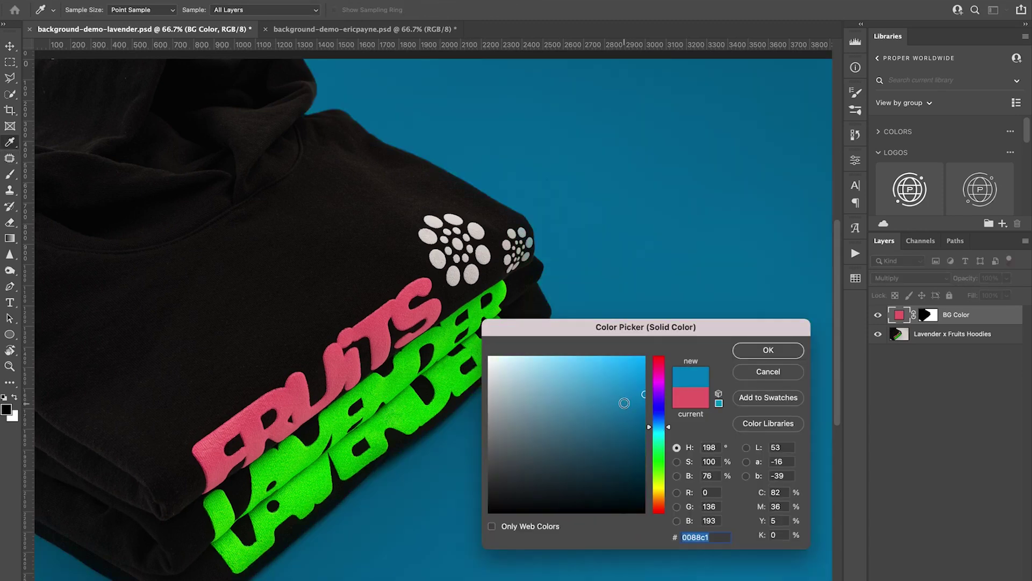
Set the BG Color fill to the light purple dfa8ff.
mouse_move(659, 413)
left_mouse_down()
mouse_move(657, 393)
mouse_move(631, 375)
mouse_move(660, 339)
mouse_move(580, 356)
left_mouse_up()
left_click_drag(667, 395, 668, 388)
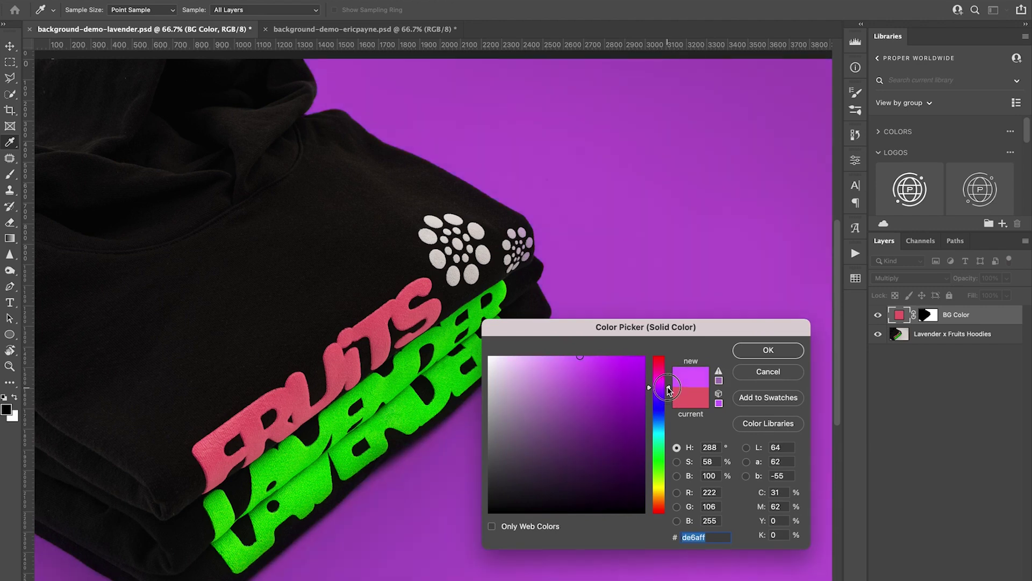
left_click_drag(577, 357, 557, 350)
left_click_drag(669, 388, 669, 391)
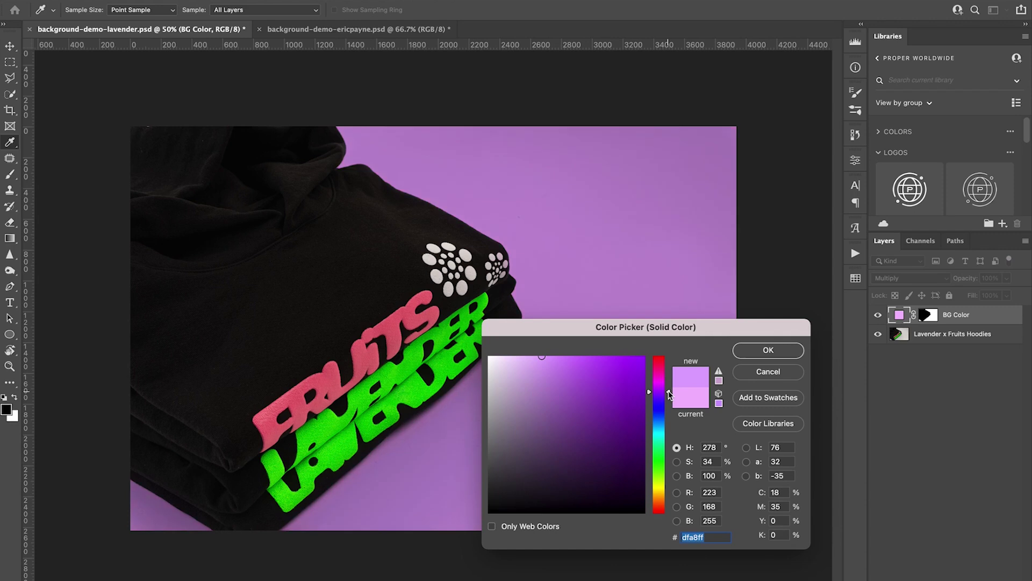
left_click(769, 350)
key("j")
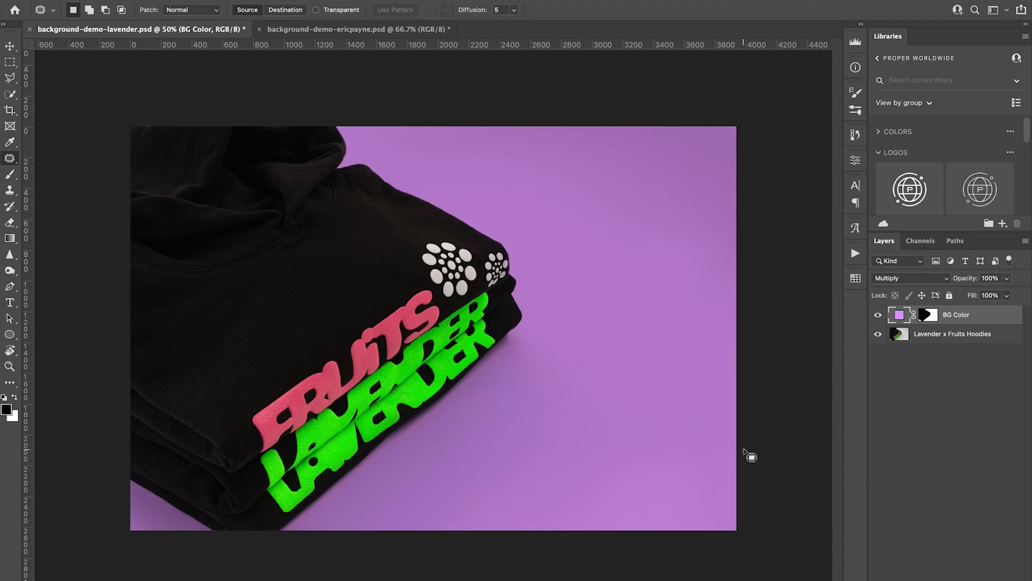
Reduce the BG Color layer's opacity to 75% and deselect the layer.
key("super+plus")
key("super+minus")
left_click_drag(967, 280, 955, 280)
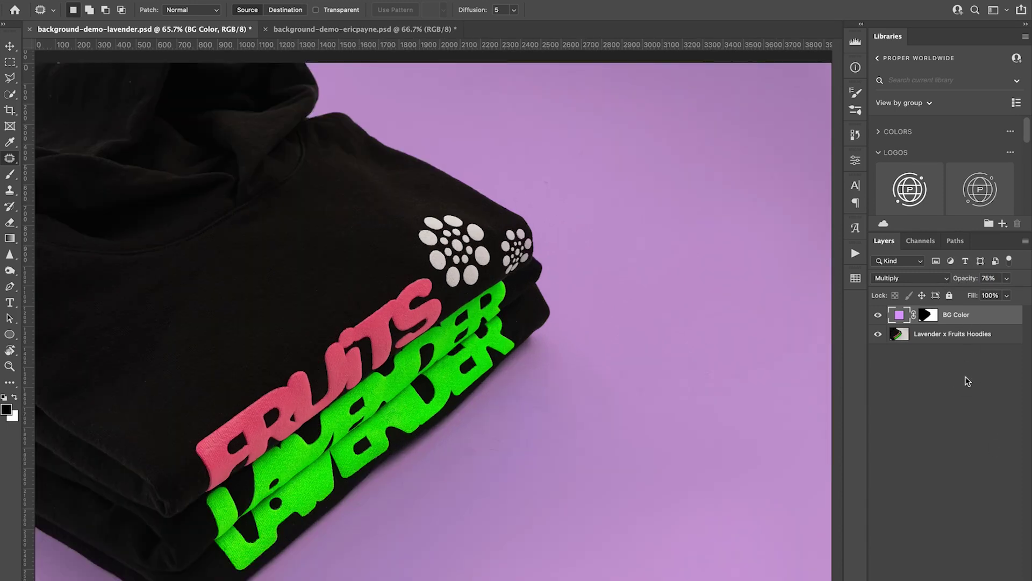
left_click(966, 382)
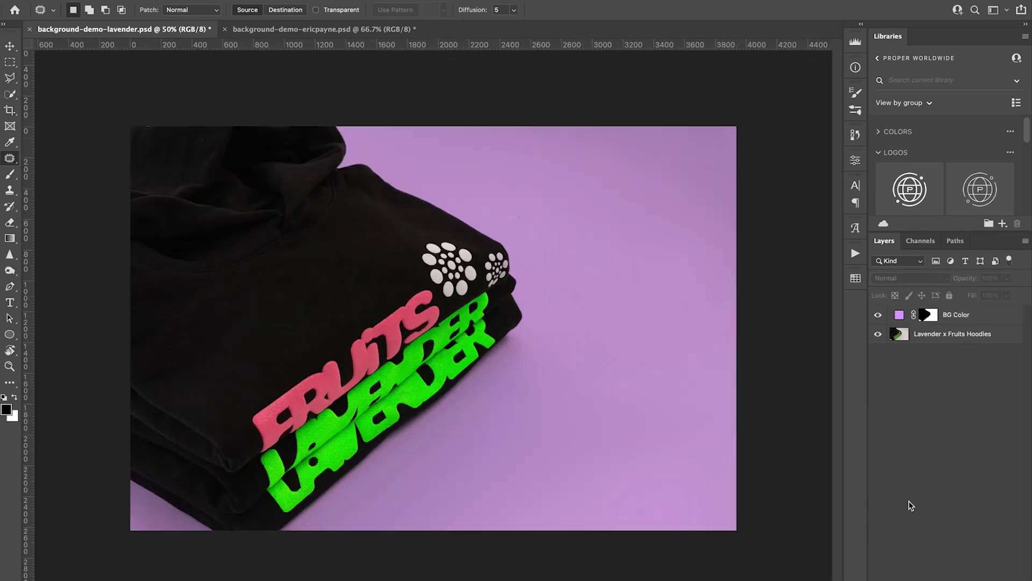
Switch to the shoe photo document background-demo-ericpayne.psd.
key("ctrl+plus")
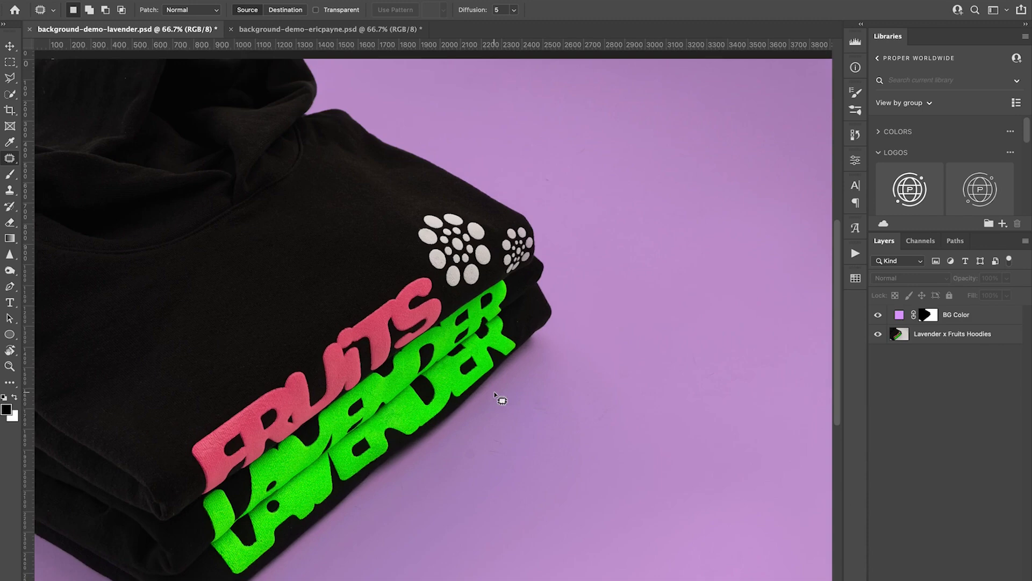
left_click(348, 31)
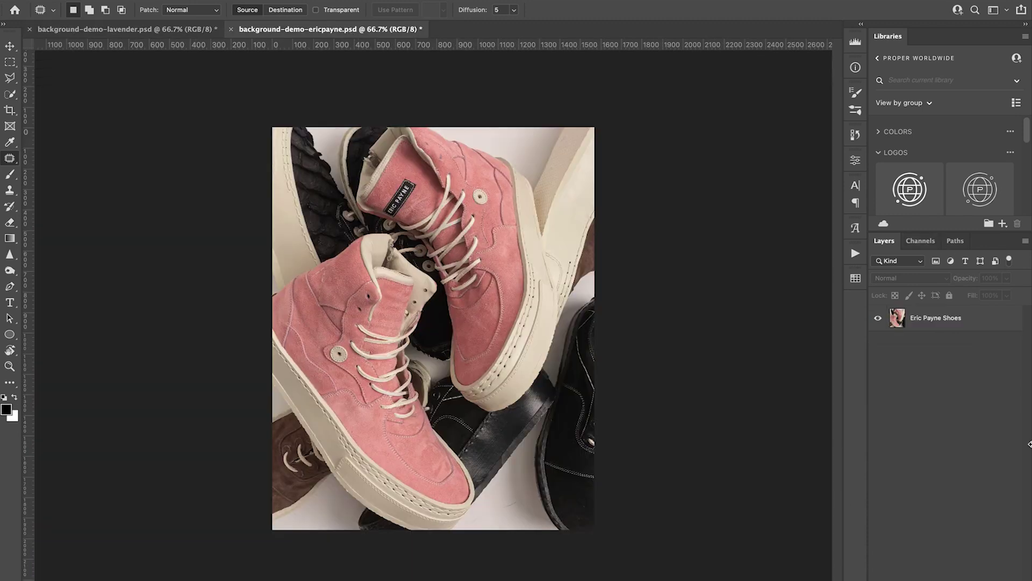
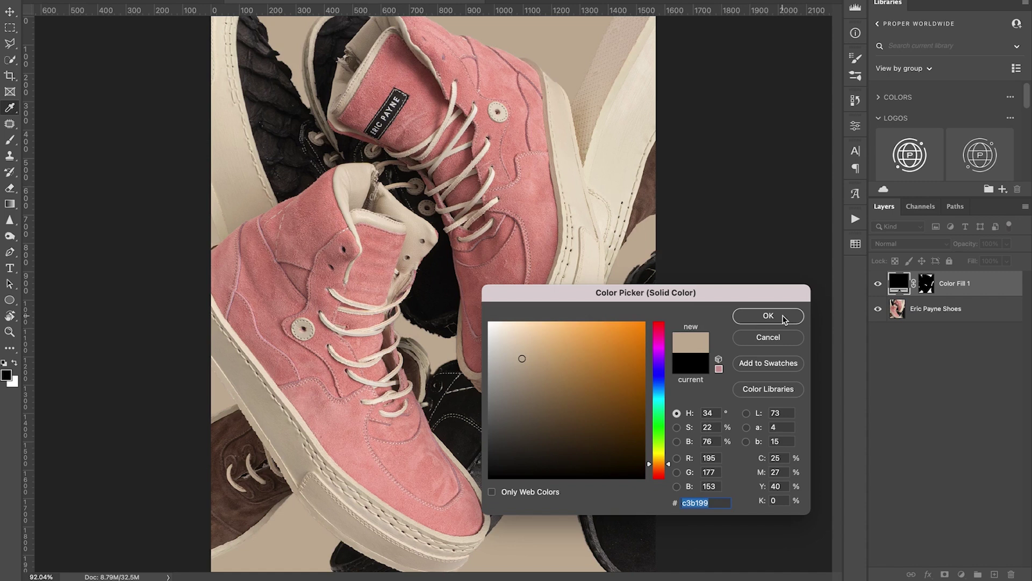
Set the Color Fill 1 layer's color to the beige c3b199 and compare the photo with the fill hidden and shown.
left_click(768, 316)
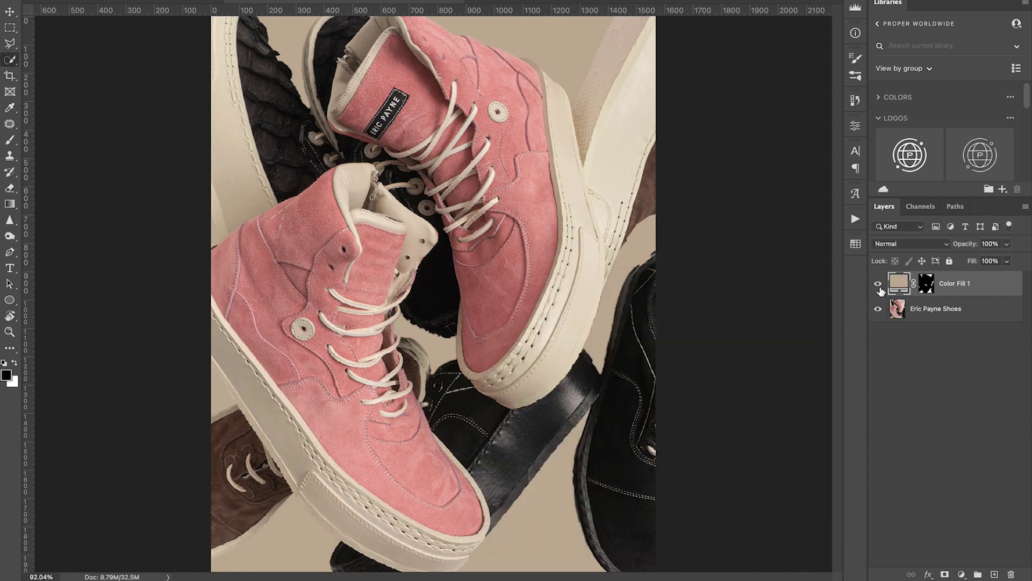
left_click(878, 285)
left_click(880, 286)
left_click(879, 286)
left_click(880, 286)
left_click(879, 286)
left_click(879, 285)
Set the Color Fill 1 layer's blend mode to Multiply and compare the background with the fill hidden and shown.
key("super+1")
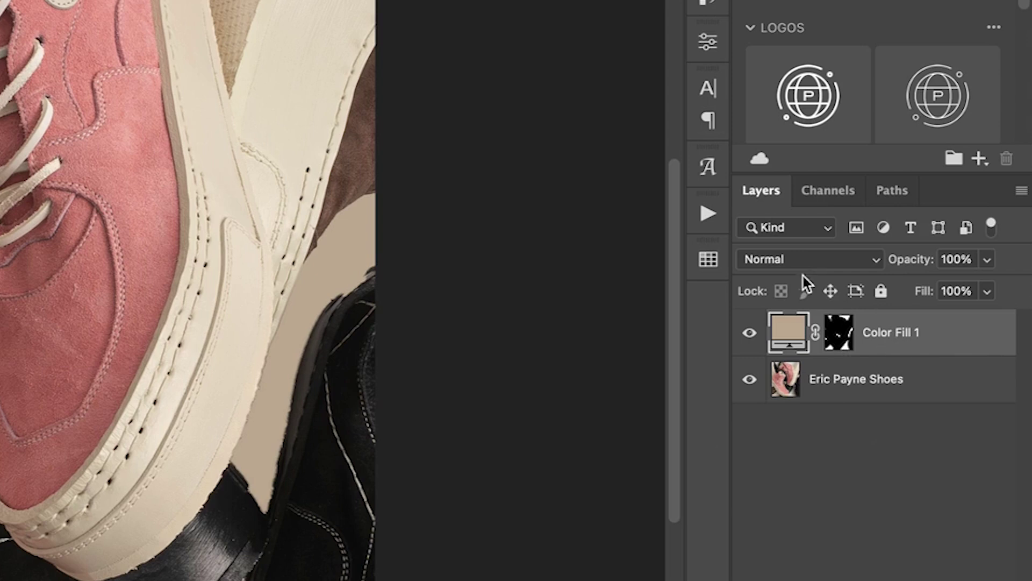
left_click(778, 260)
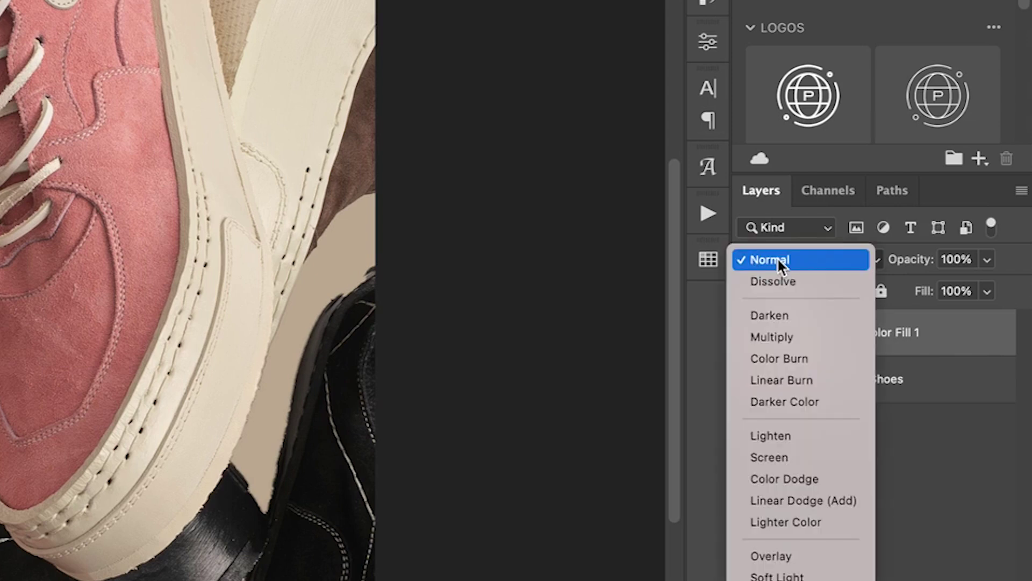
left_click(781, 337)
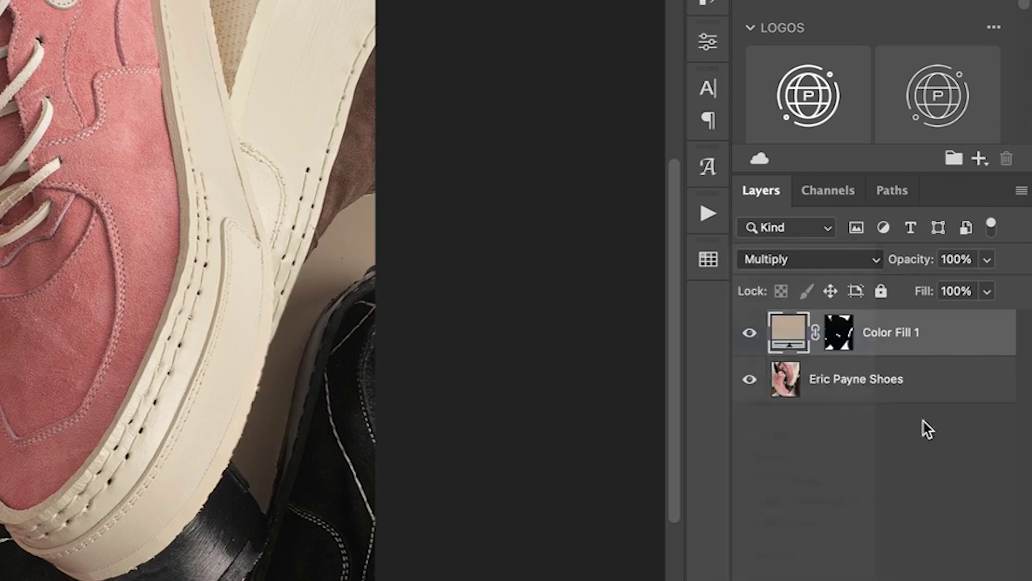
left_click(747, 332)
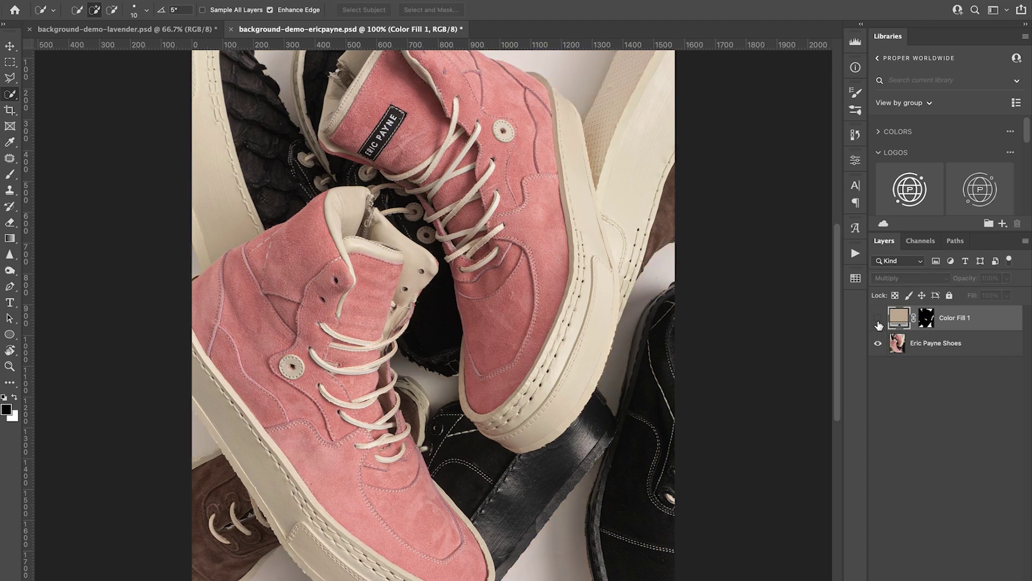
left_click(877, 323)
left_click(877, 323)
left_click(878, 321)
left_click(878, 322)
left_click(878, 321)
Target the Color Fill 1 layer mask at the upper shoe's heel with the Brush tool and white as foreground color.
key("ctrl+plus")
key("ctrl+plus")
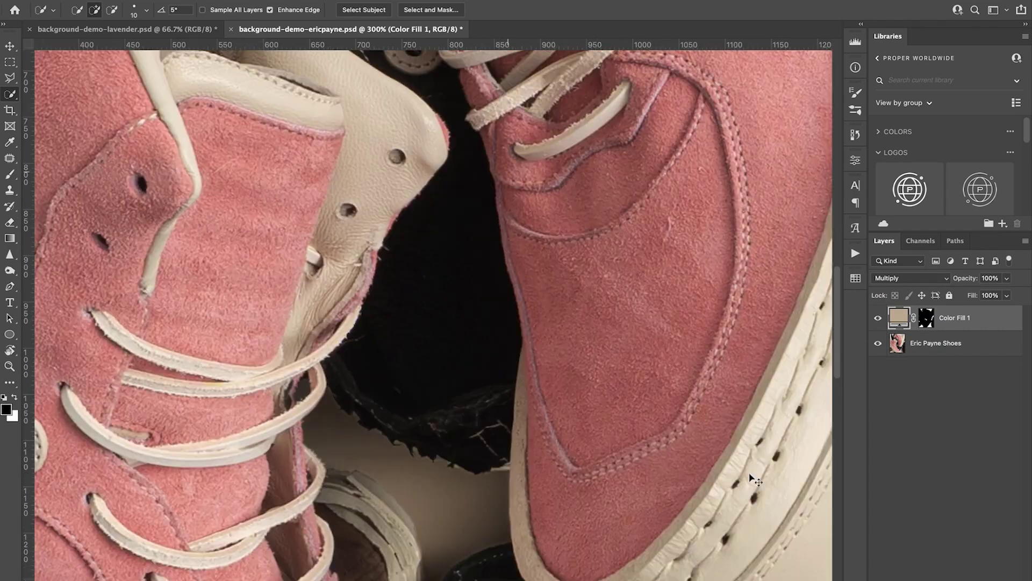
left_click_drag(629, 267, 369, 465)
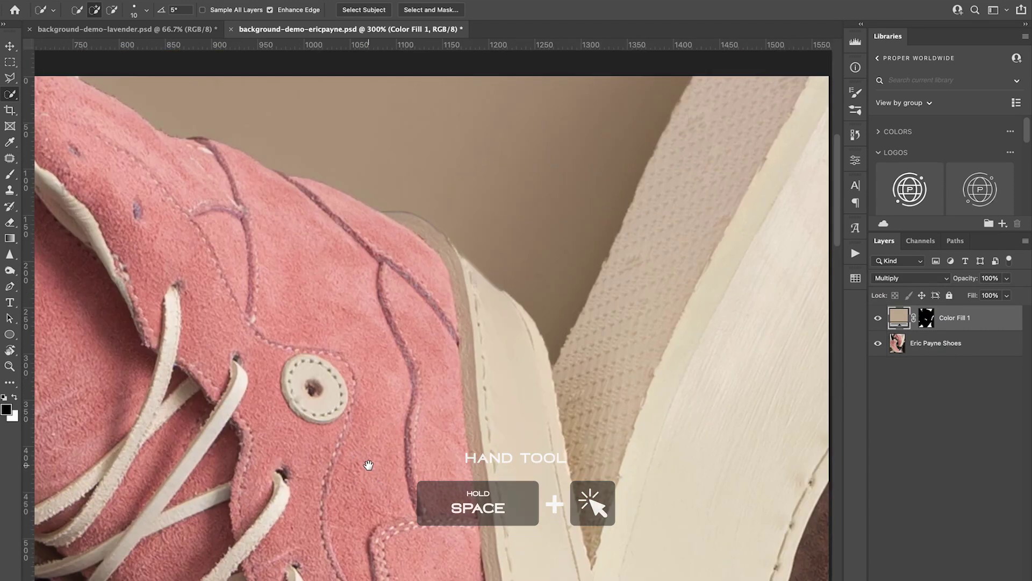
key("b")
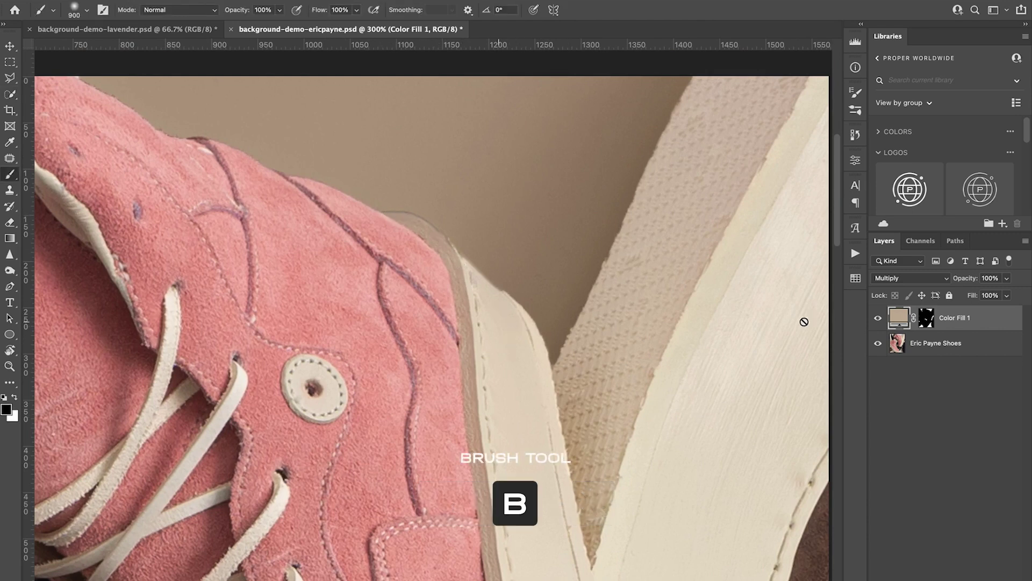
left_click(927, 318)
key("x")
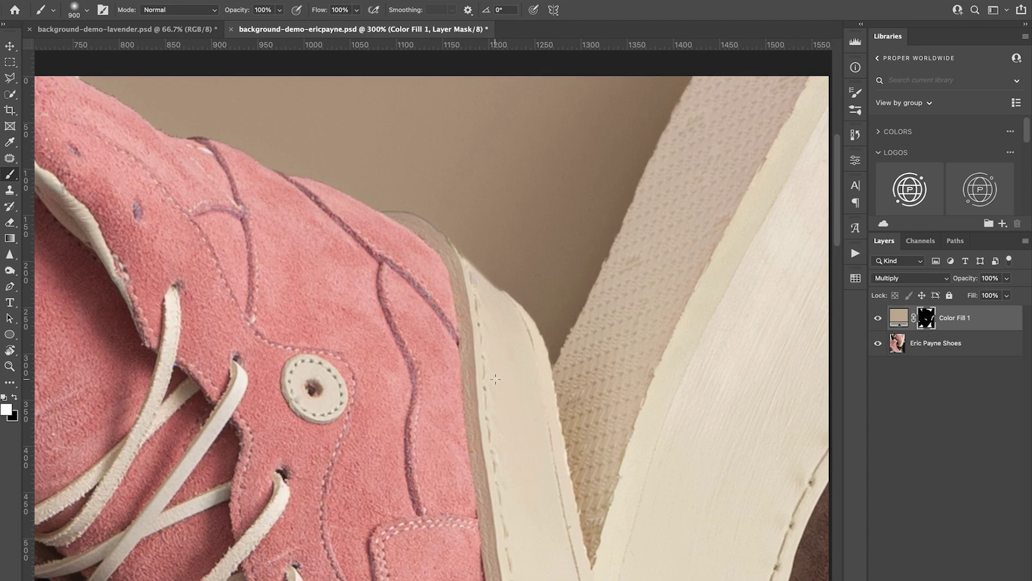
Reduce the brush size to 8 px for detailed mask work along the upper shoe's cream heel edge.
key("ctrl+plus")
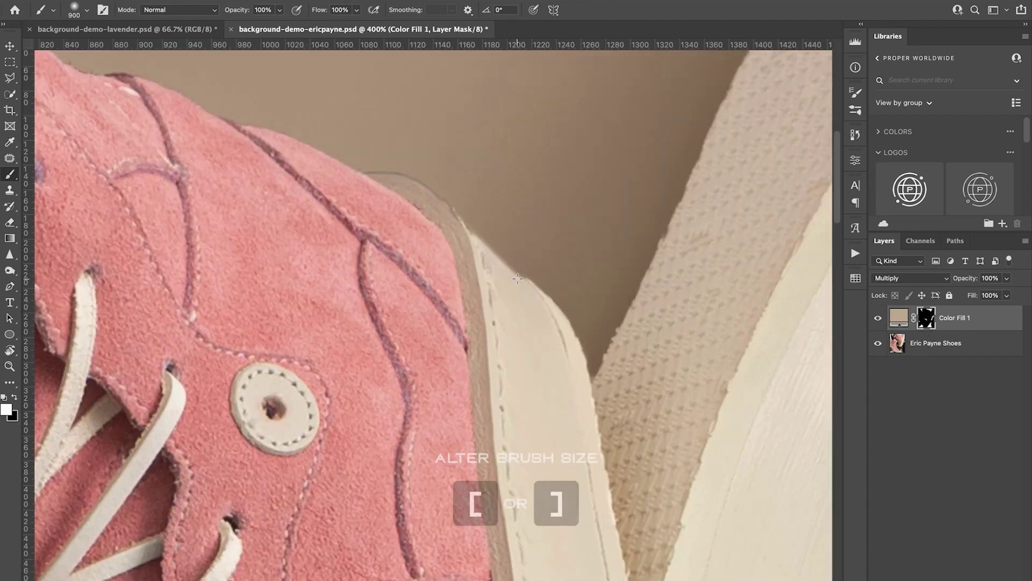
key("bracketleft")
key("bracketleft")
key("bracketleft")
key("bracketleft")
key("bracketleft")
key("bracketleft")
key("bracketleft")
key("bracketleft")
key("bracketleft")
key("bracketleft")
key("bracketleft")
key("bracketleft")
key("bracketleft")
key("bracketleft")
key("bracketleft")
key("bracketleft")
key("bracketleft")
key("bracketleft")
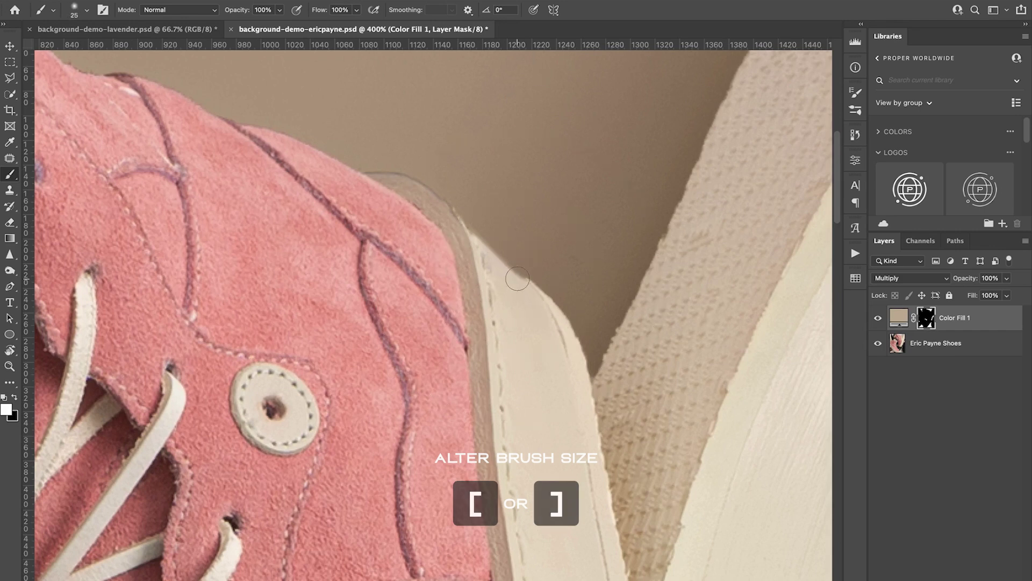
key("bracketleft")
key("bracketleft")
key("bracketleft")
key("bracketleft")
key("bracketleft")
key("bracketleft")
key("bracketleft")
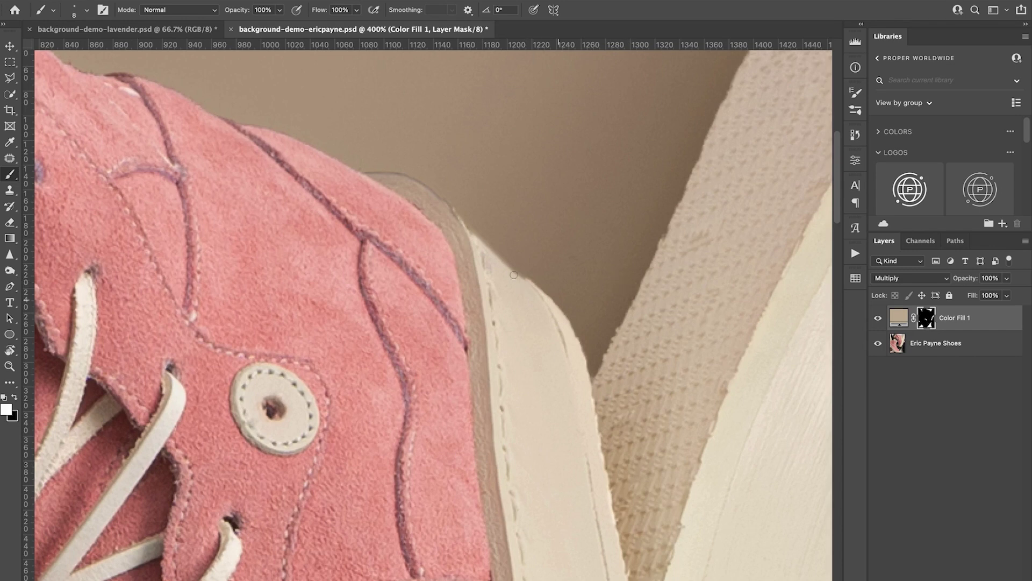
Refine the mask along the upper shoe's cream heel edge, painting straight black strokes and touching up with white.
key("x")
key("x")
key("x")
key("x")
key("x")
left_click(454, 217, "shift")
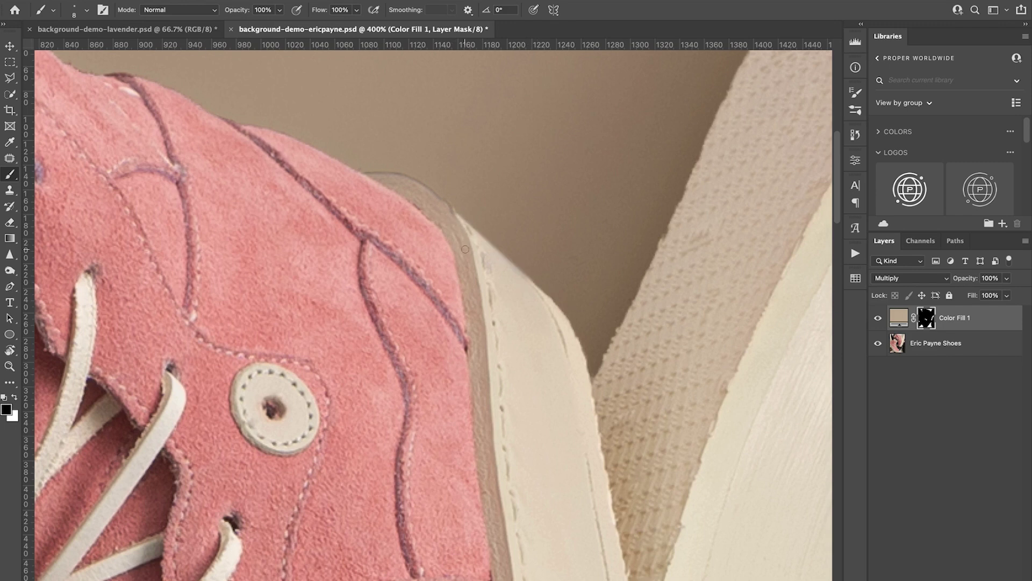
key("super+z")
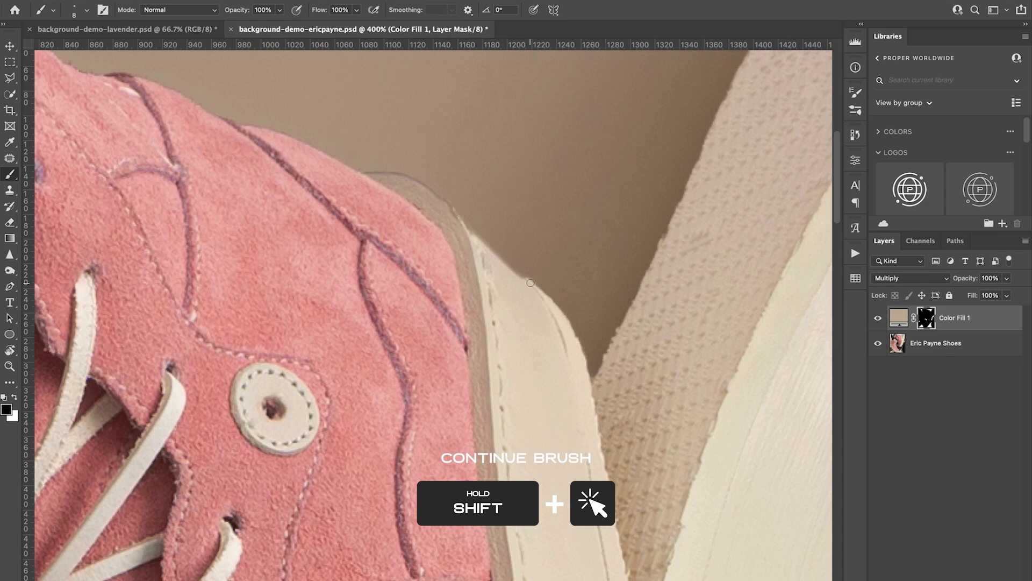
left_click(452, 215, "shift")
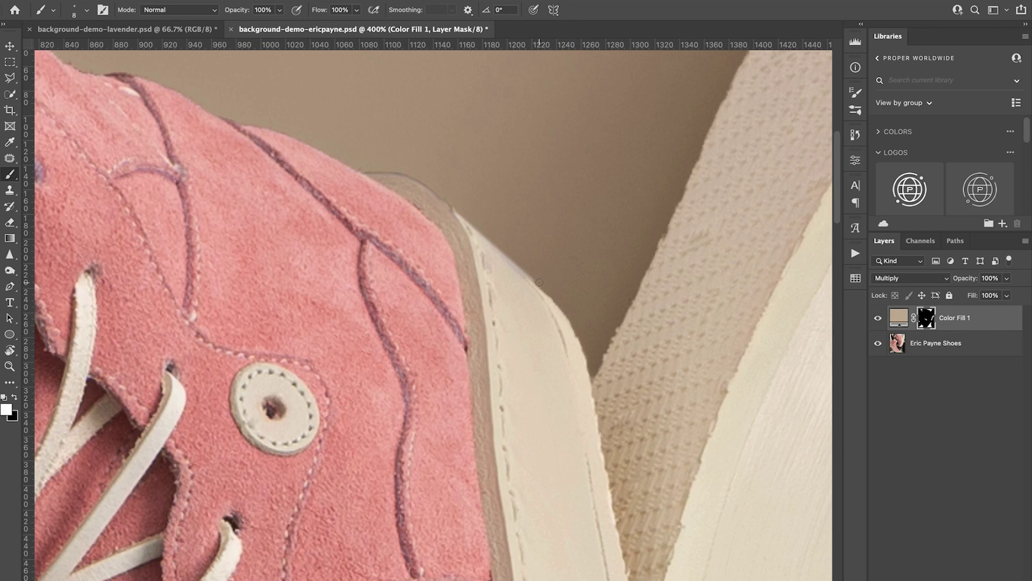
left_click(482, 228, "shift")
Paint white on the mask in the narrow background gap between the textured black leather shoe and the cream sole.
left_click_drag(357, 338, 694, 396)
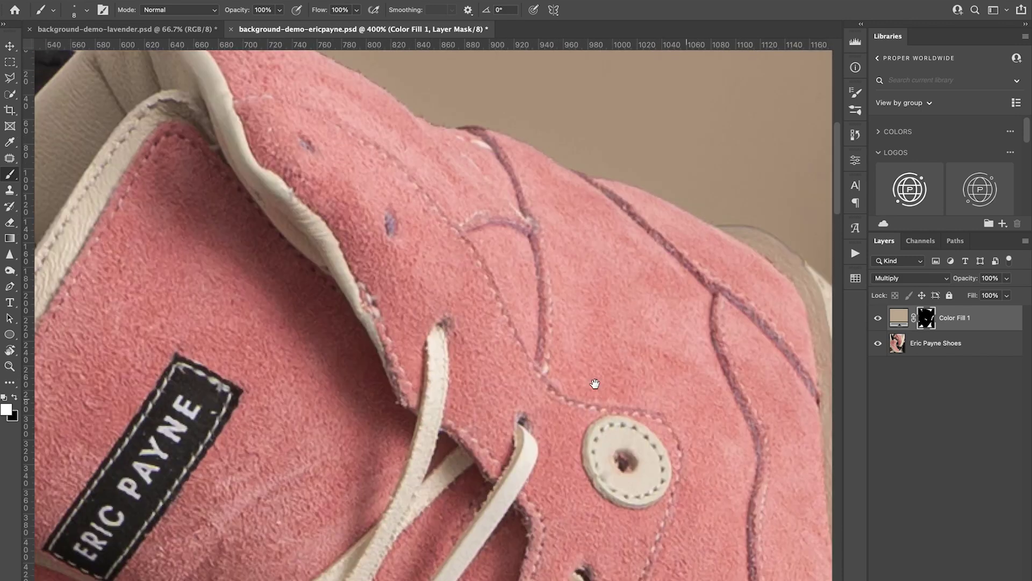
left_click_drag(308, 271, 564, 182)
left_click_drag(401, 441, 581, 302)
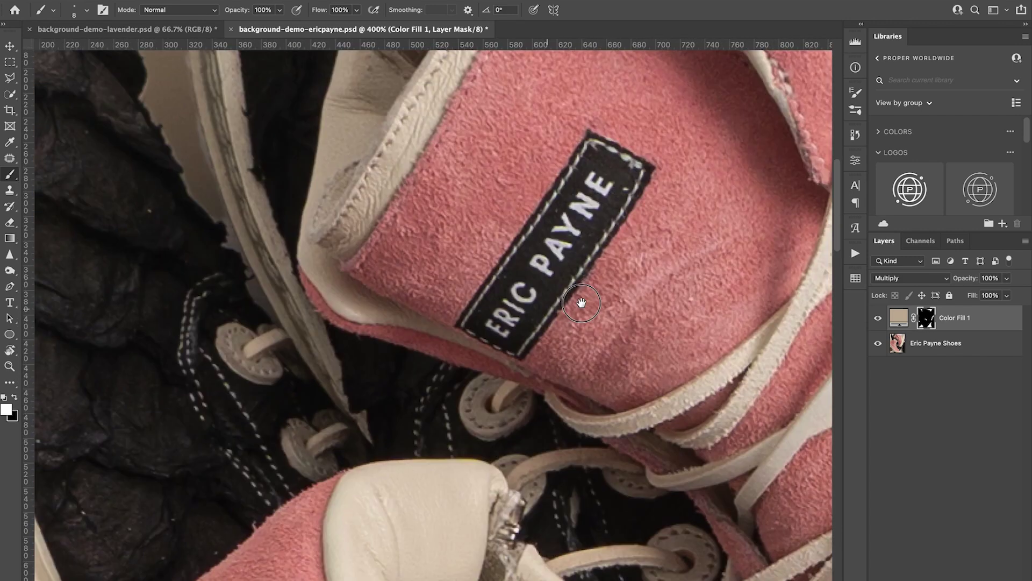
left_click_drag(253, 230, 330, 315)
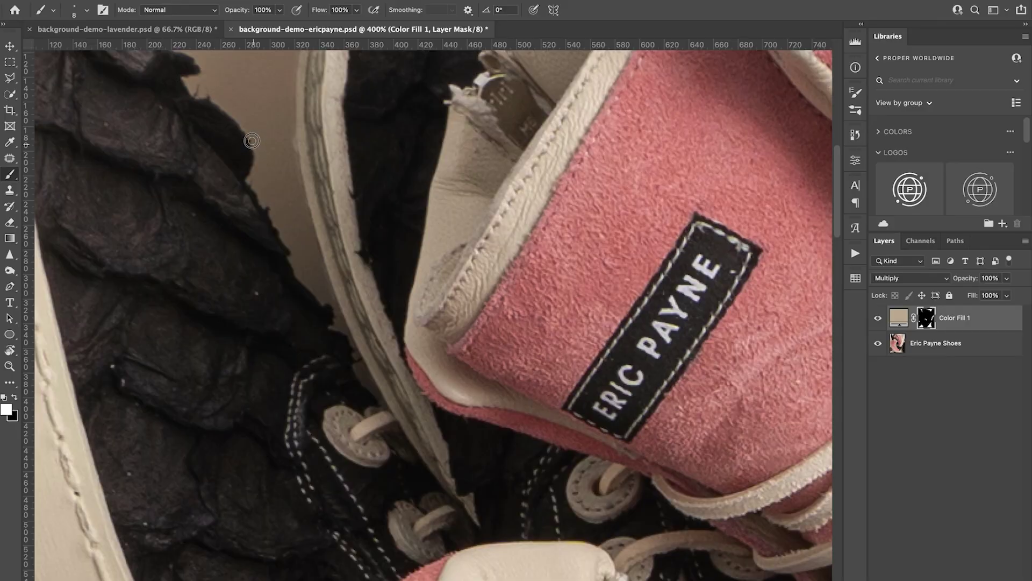
left_click_drag(214, 140, 357, 410)
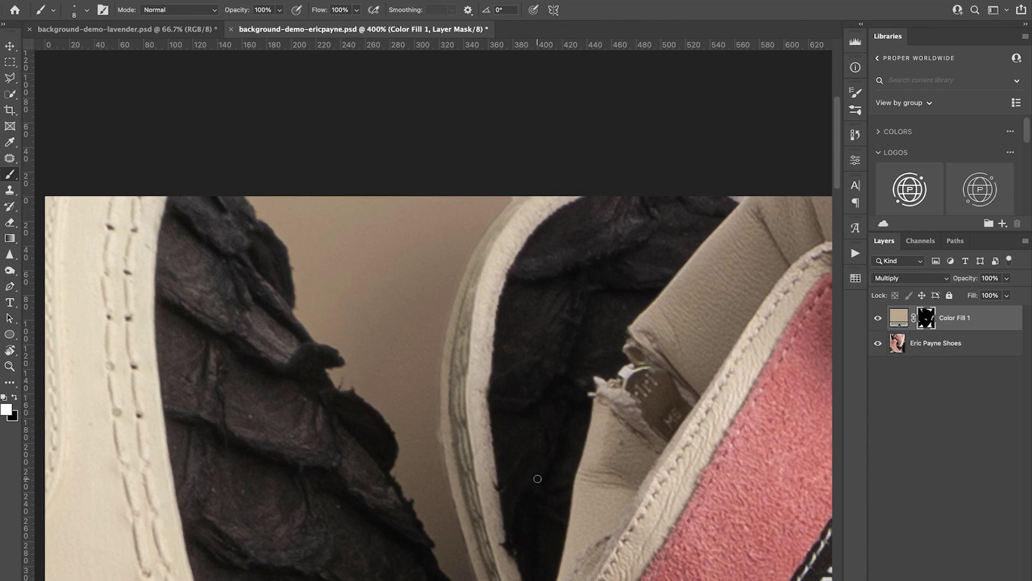
Paint white on the mask along the lower edge of the small background patch at the photo's left edge.
left_click_drag(336, 470, 728, 325)
left_click_drag(648, 422, 591, 155)
scroll(590, 155, "down", 10)
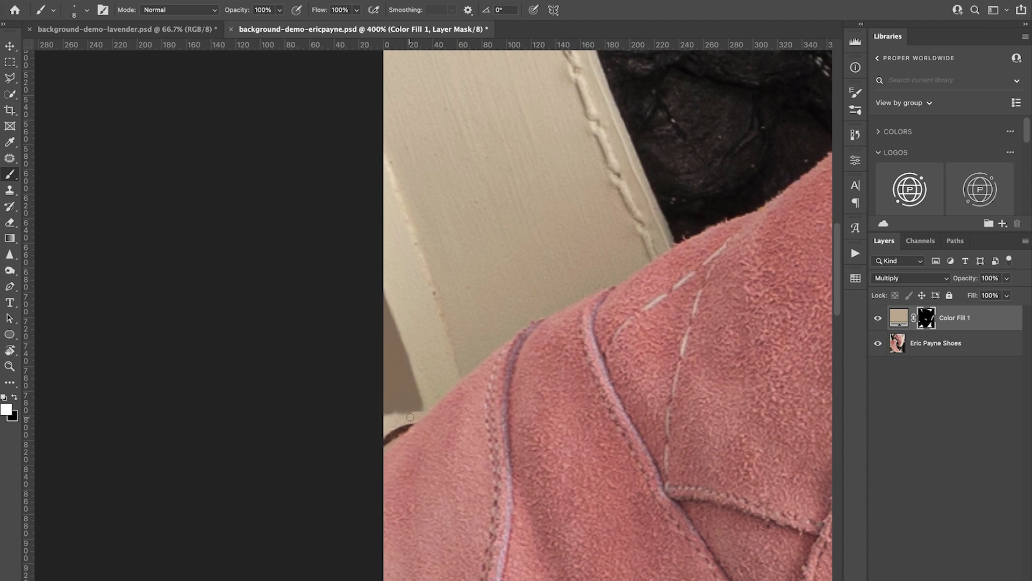
left_click_drag(379, 412, 418, 413)
Touch up the mask along the front pink shoe's sole, painting black over the color spill at the toe edge.
left_click_drag(510, 469, 468, 166)
left_click_drag(475, 403, 419, 172)
scroll(418, 172, "down", 10)
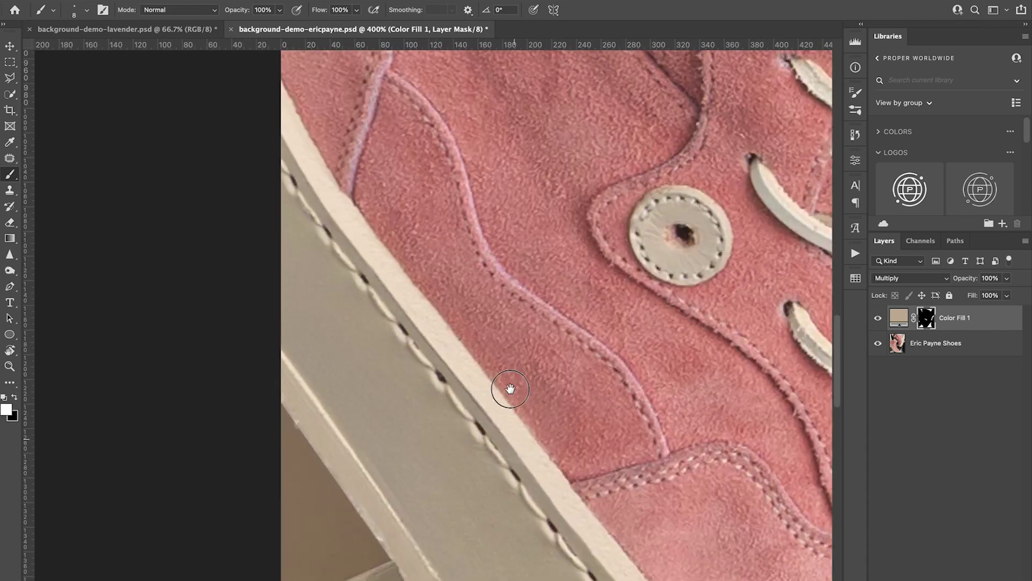
scroll(519, 199, "down", 10)
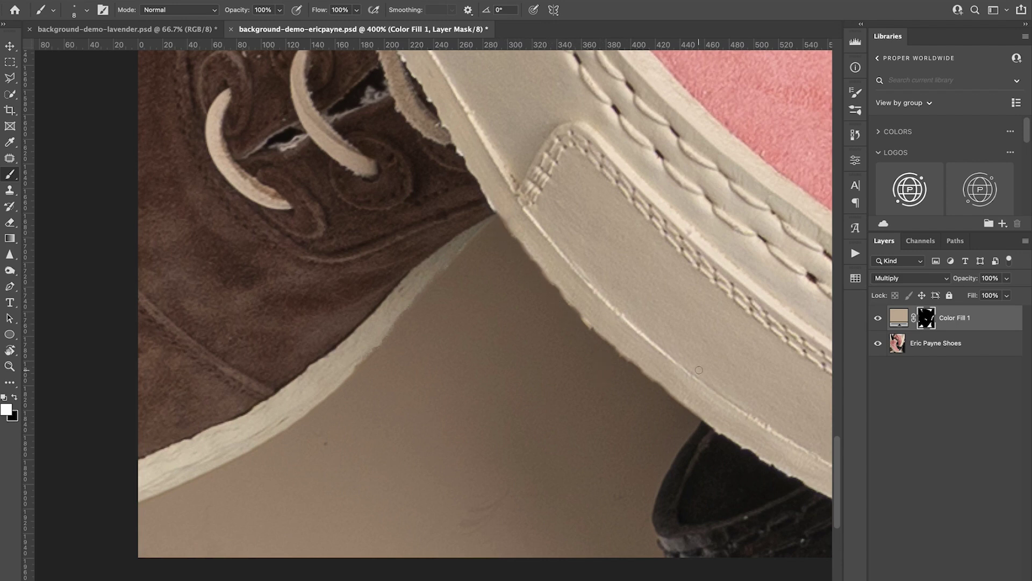
key("x")
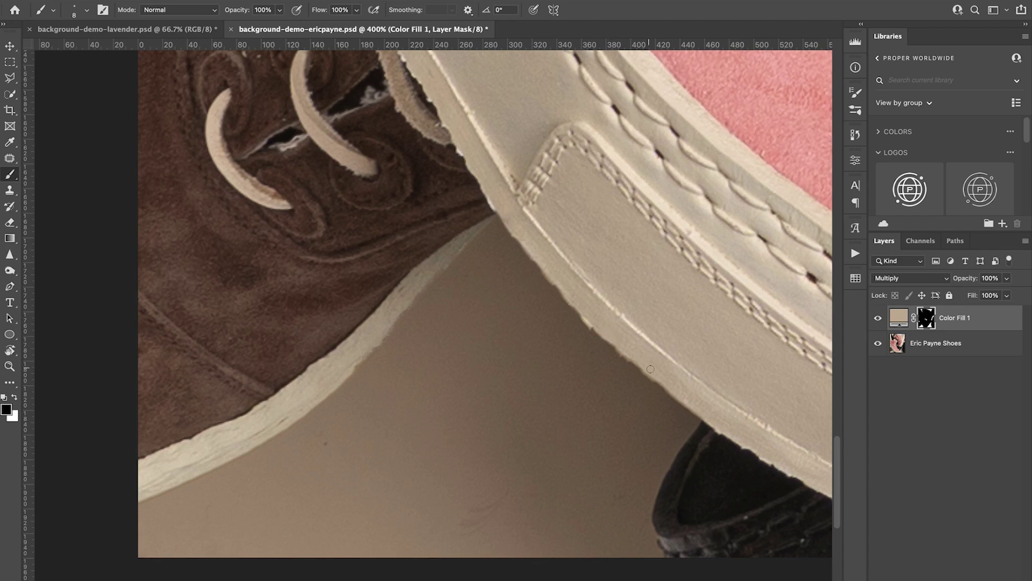
scroll(355, 390, "right", 10)
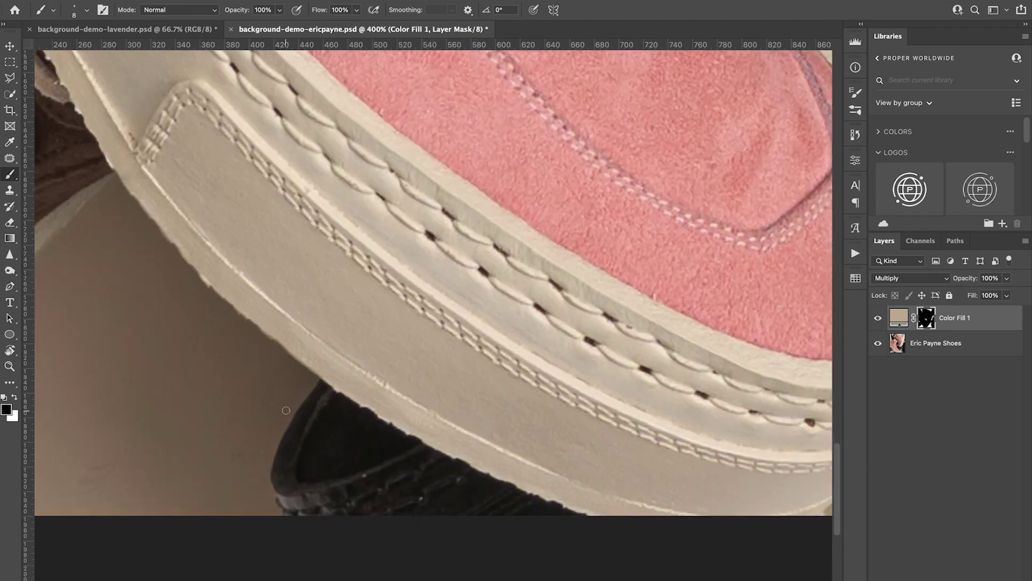
key("x")
left_click_drag(586, 383, 229, 454)
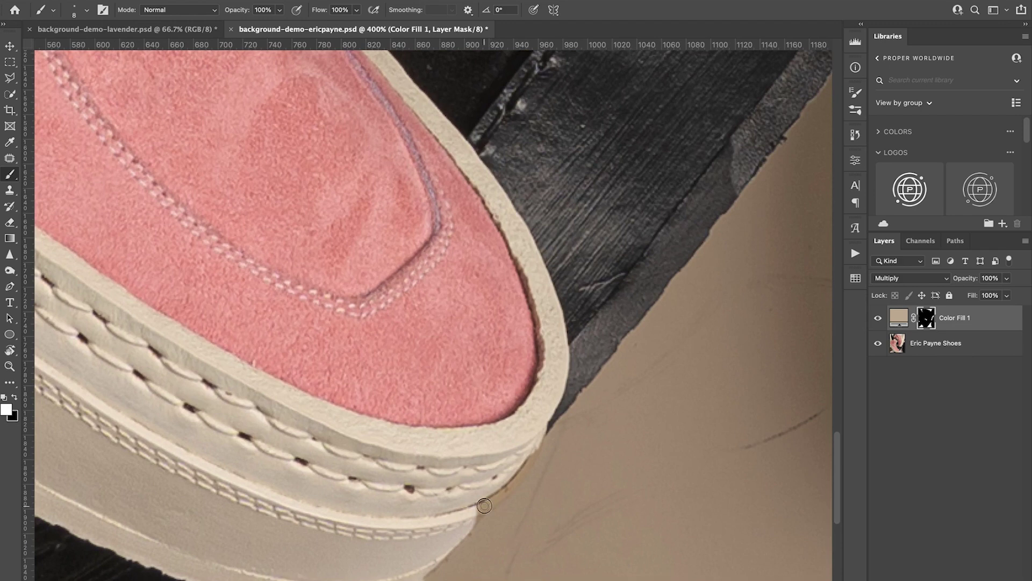
key("x")
left_click_drag(484, 506, 521, 473)
left_click(543, 428, "shift")
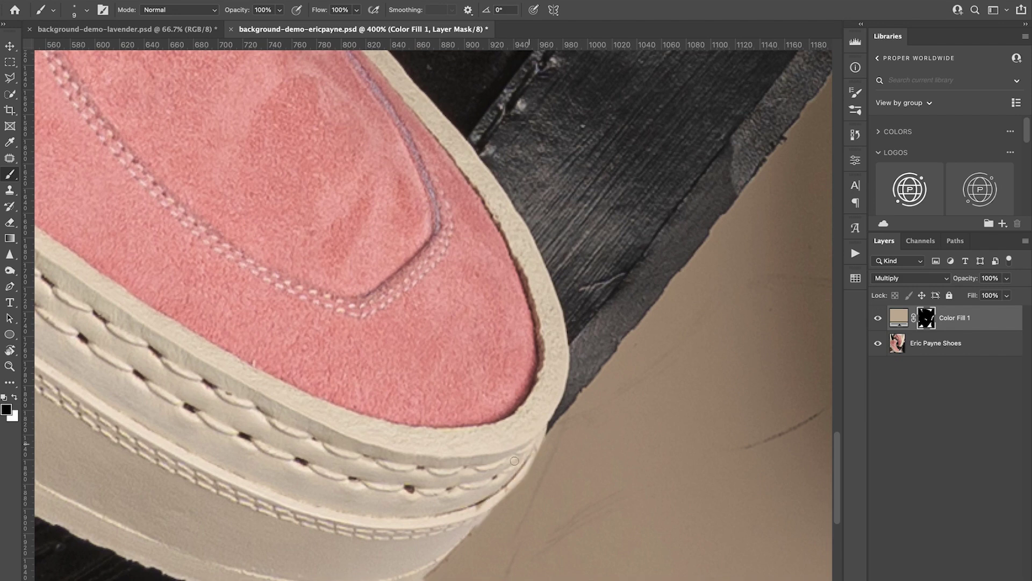
Inspect the mask edges beside the black shoe, around the upper pink shoe's sole, and between the two pink shoes.
left_click_drag(763, 134, 291, 532)
left_click_drag(489, 145, 290, 533)
left_click_drag(337, 290, 338, 308)
key("x")
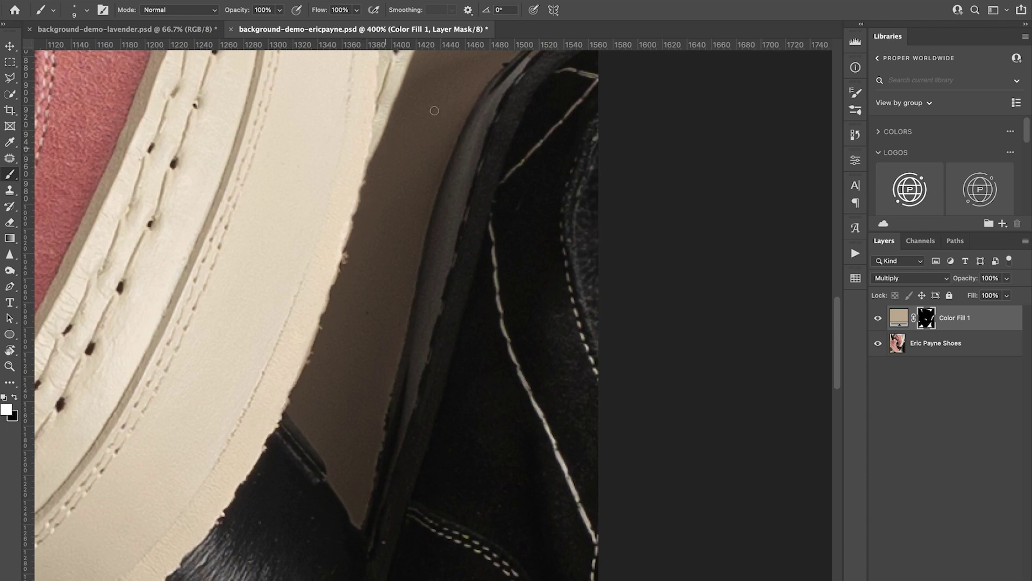
scroll(340, 297, "up", 3)
scroll(340, 297, "right", 2)
left_click_drag(414, 169, 299, 480)
left_click_drag(214, 247, 519, 544)
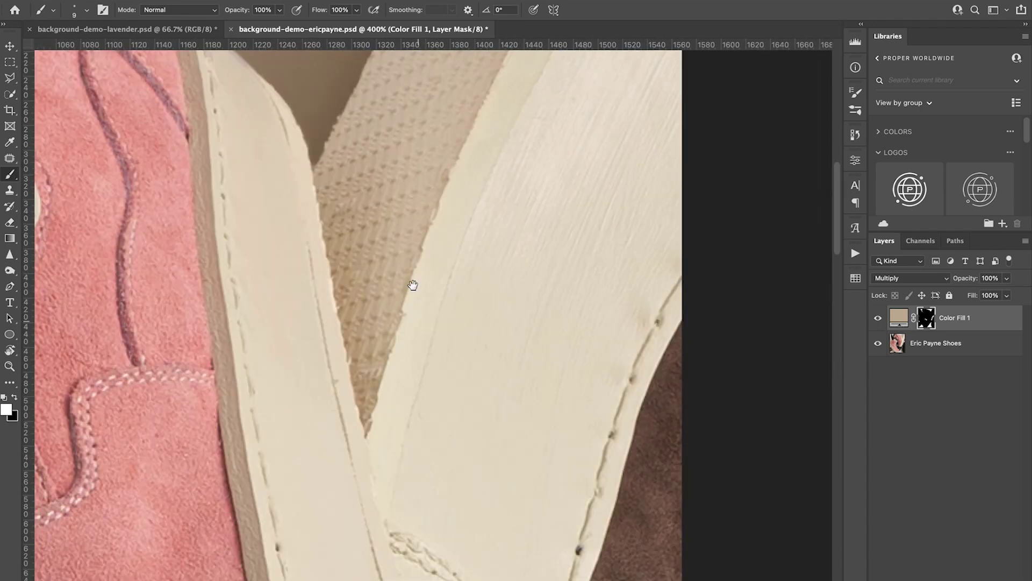
left_click_drag(417, 252, 479, 580)
left_click_drag(522, 512, 574, 287)
left_click_drag(431, 506, 601, 227)
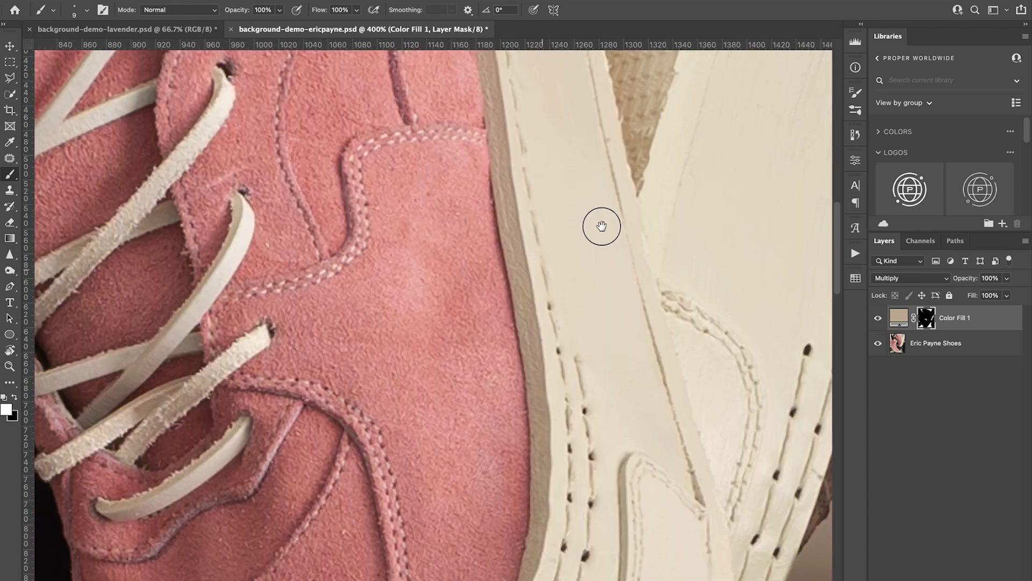
left_click_drag(249, 478, 260, 473)
scroll(533, 233, "left", 8)
scroll(532, 232, "down", 5)
scroll(528, 279, "down", 3)
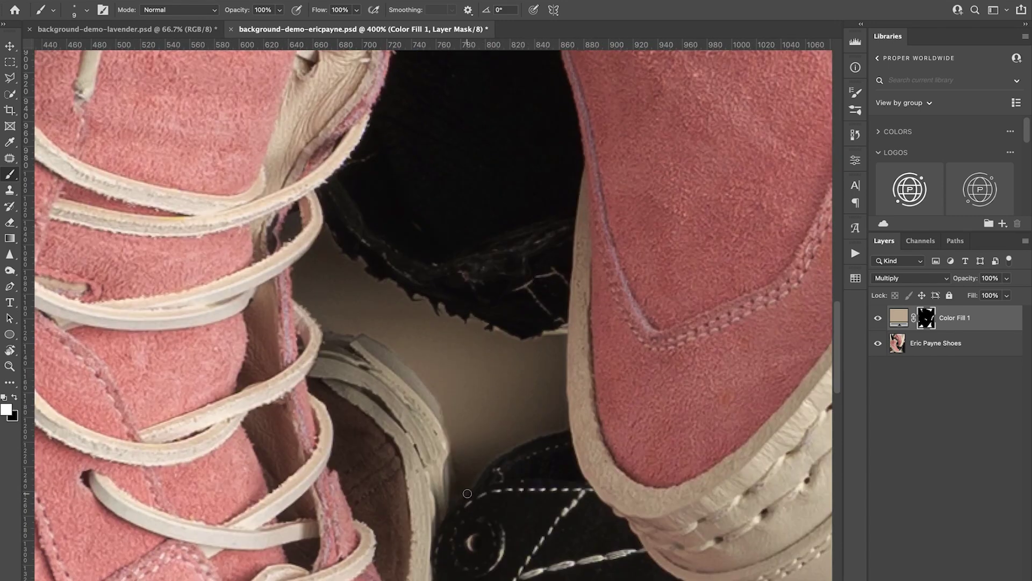
Set the brush size to 150 px and paint white on the mask in the background gap between the two pink shoes.
key("x")
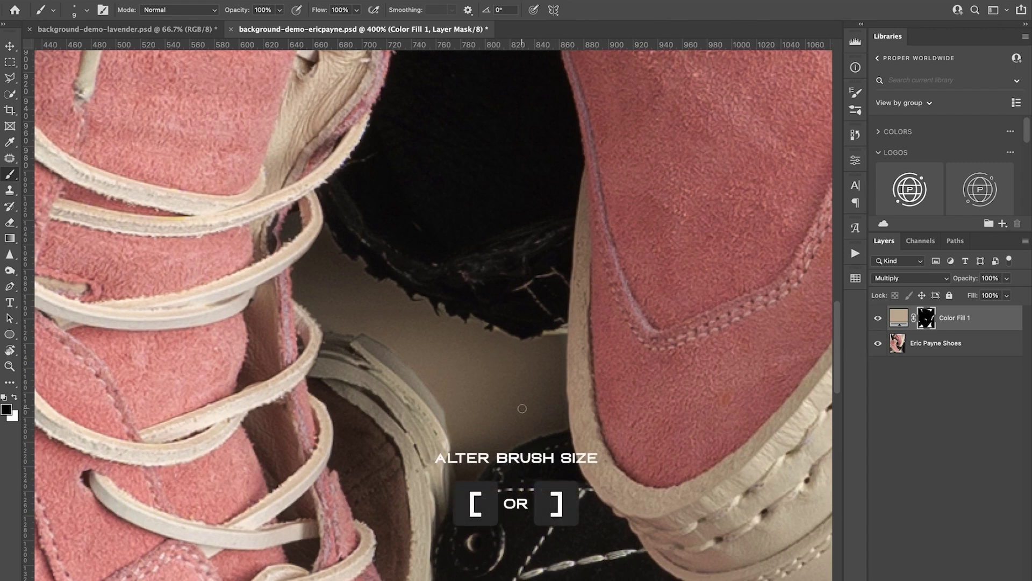
key("bracketright")
key("bracketright")
key("bracketright")
key("bracketright")
key("bracketright")
key("bracketright")
key("bracketright")
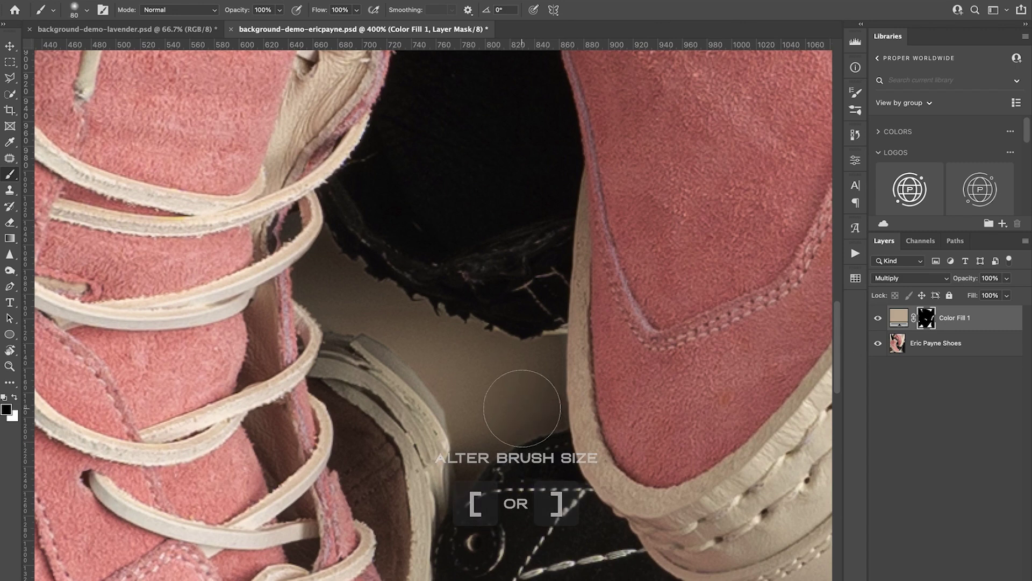
right_click(508, 391)
type("150")
key("Return")
key("x")
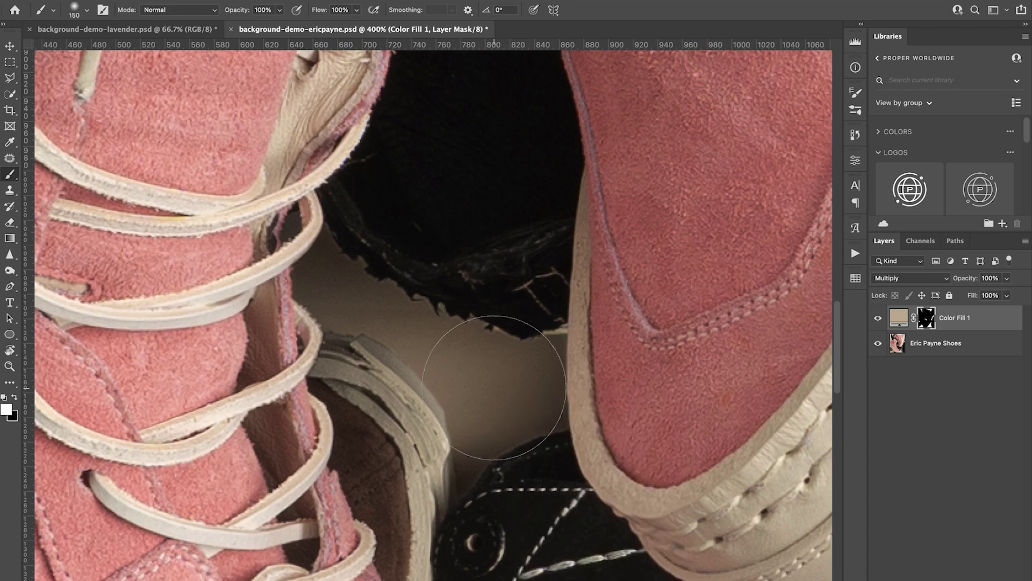
left_click(494, 387)
Undo the 125 px dab, reduce the brush to 90 px and paint white over the narrow part of the gap beside the laces.
key("bracketleft")
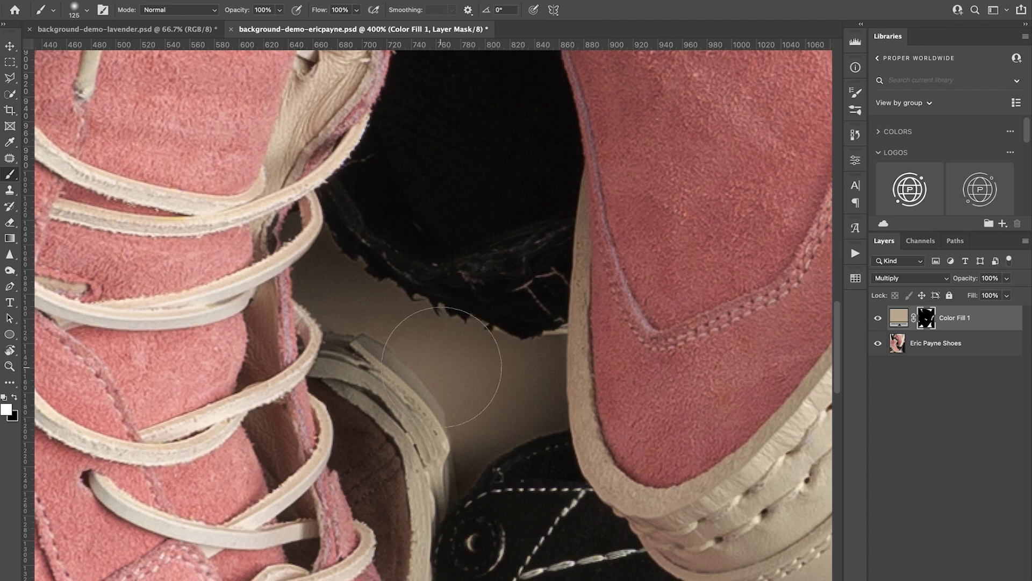
left_click(441, 367)
key("super+z")
key("bracketleft")
key("bracketleft")
mouse_move(367, 306)
left_mouse_down()
mouse_move(336, 272)
mouse_move(346, 277)
left_mouse_up()
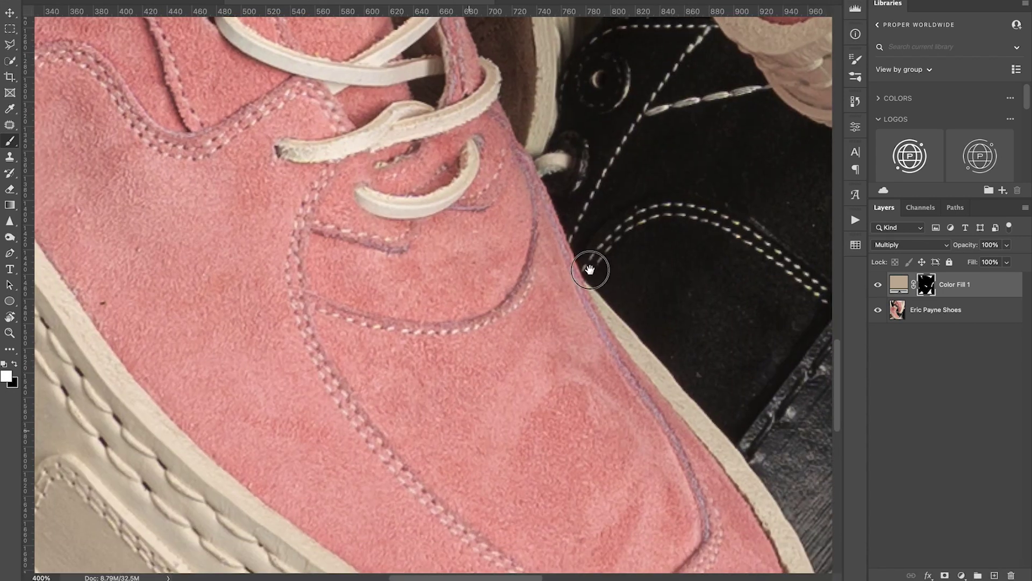
left_click_drag(591, 270, 685, 161)
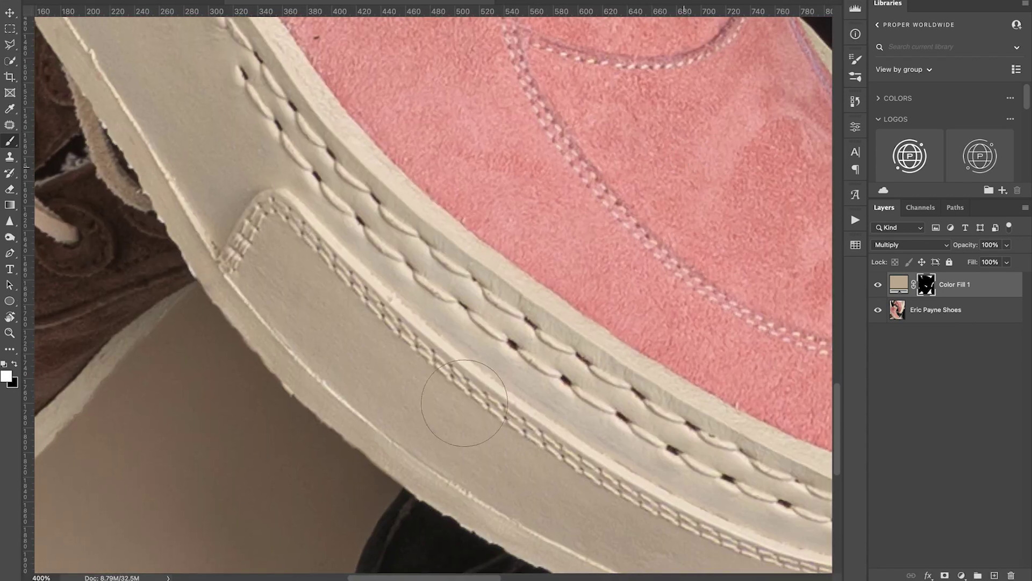
Enlarge the brush and check the mask over the background between the brown shoe and the front pink shoe's sole.
key("ctrl+minus")
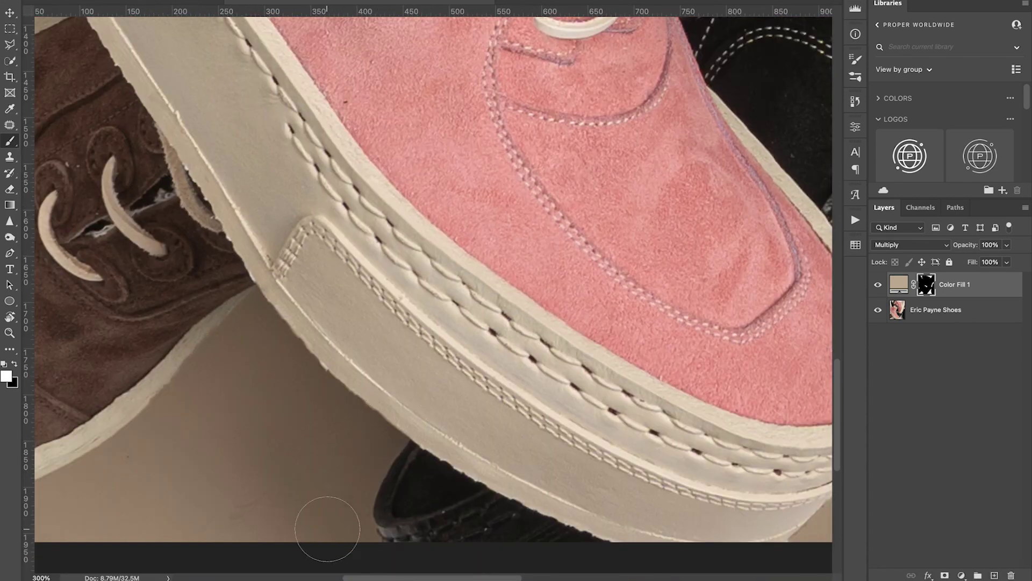
key("bracketright")
key("bracketright")
key("bracketright")
key("bracketright")
key("bracketright")
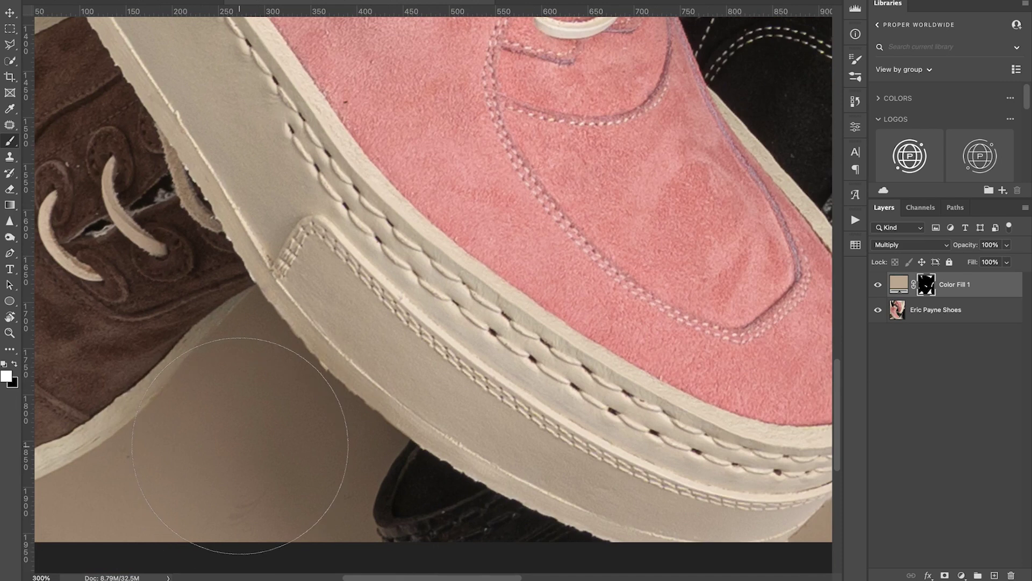
left_click_drag(246, 484, 553, 336)
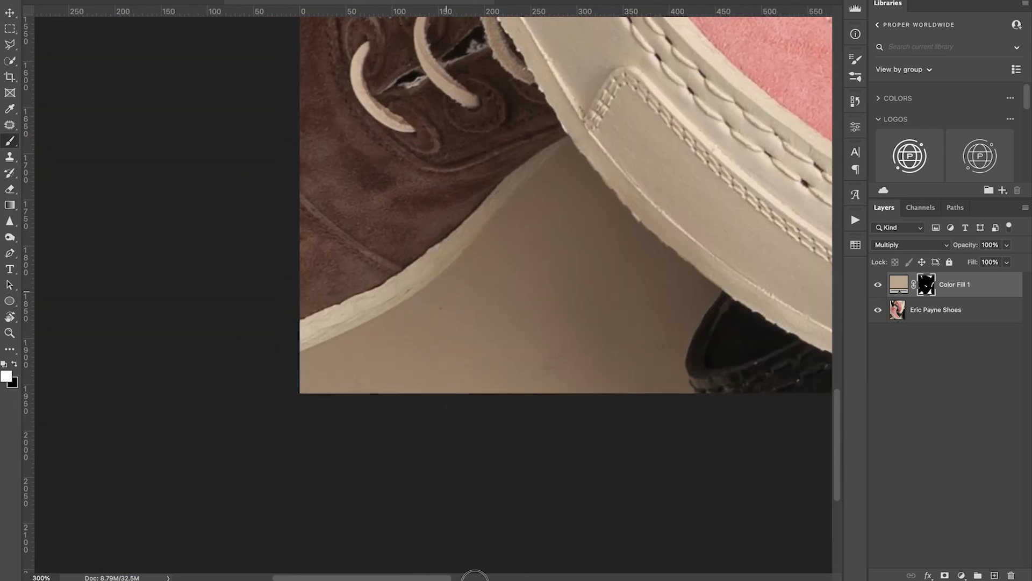
Inspect the mask edges along the photo's left side, from the brown shoe up past the front pink shoe's heel.
scroll(376, 162, "up", 10)
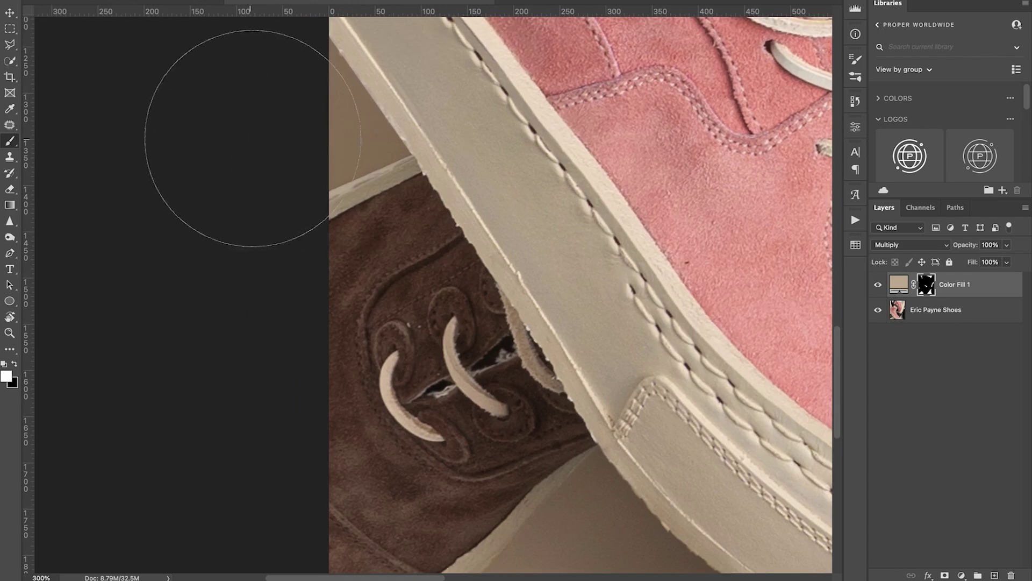
key("space")
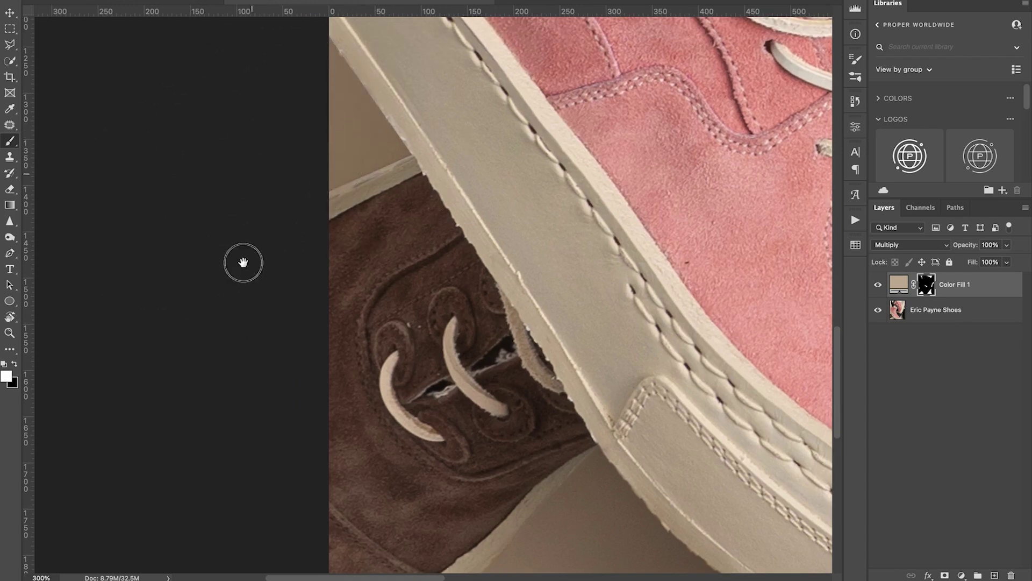
left_click_drag(249, 184, 246, 521)
left_click_drag(369, 145, 302, 461)
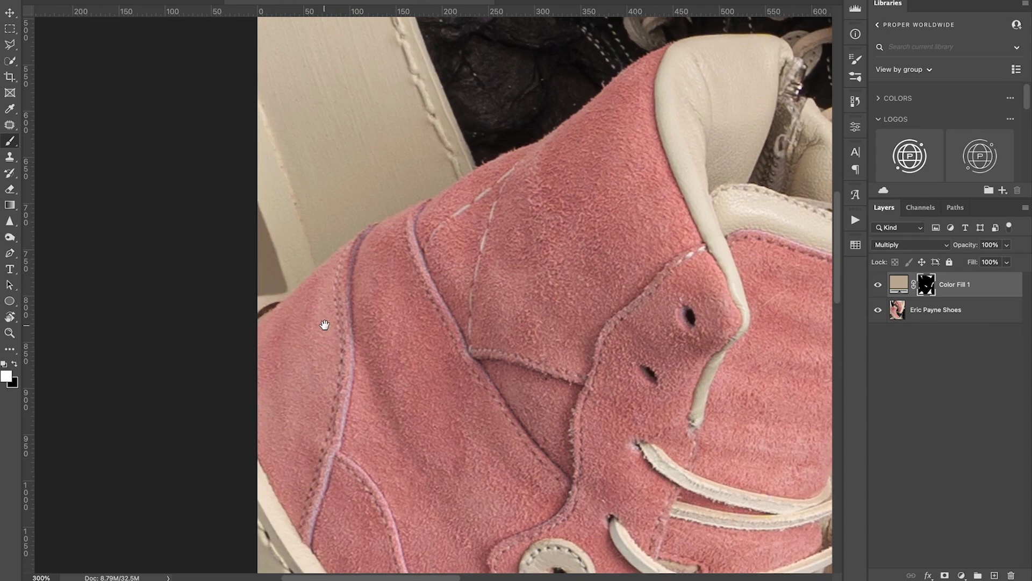
key("space")
left_click_drag(351, 135, 336, 299)
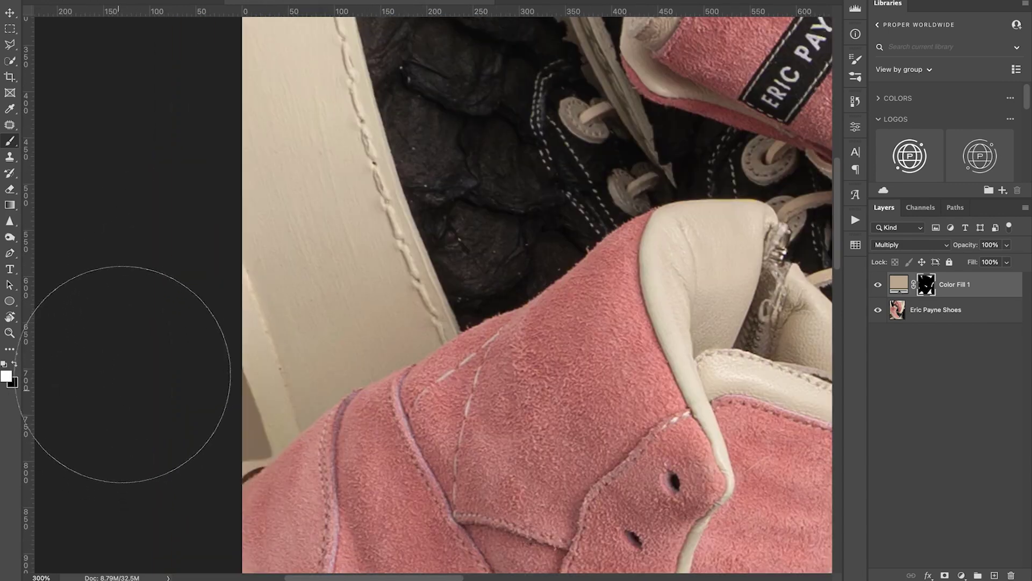
left_click_drag(309, 151, 155, 564)
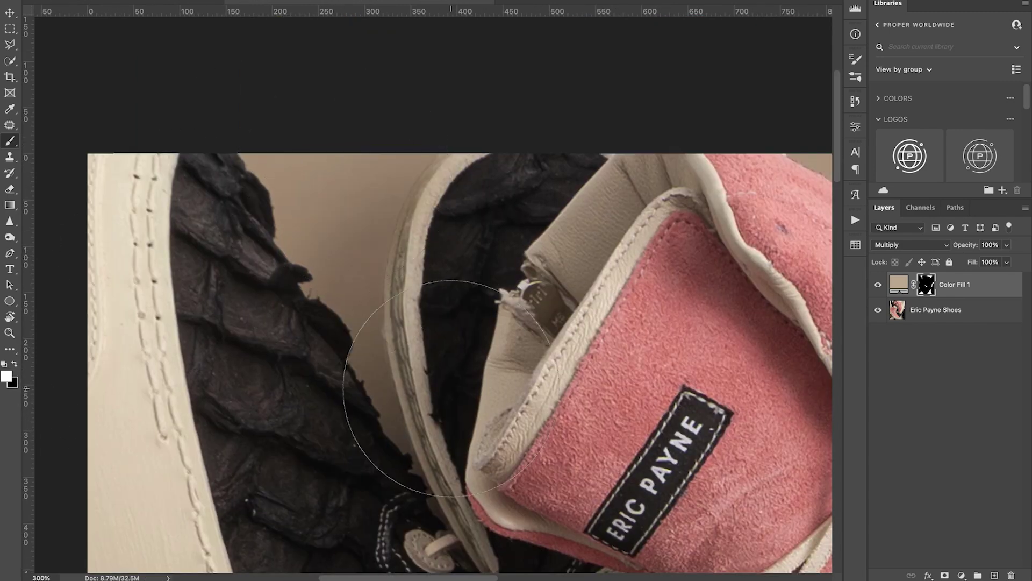
Inspect the mask edges across the top background around the upper pink shoe, and reduce the brush to 70 px.
key("space")
left_click_drag(364, 192, 266, 170)
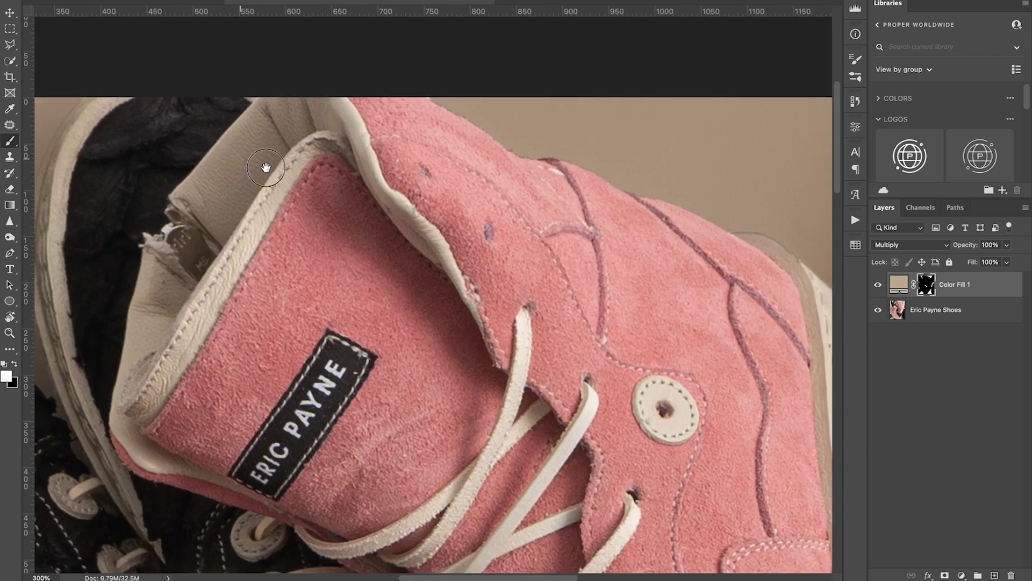
key("space")
left_click_drag(612, 105, 428, 116)
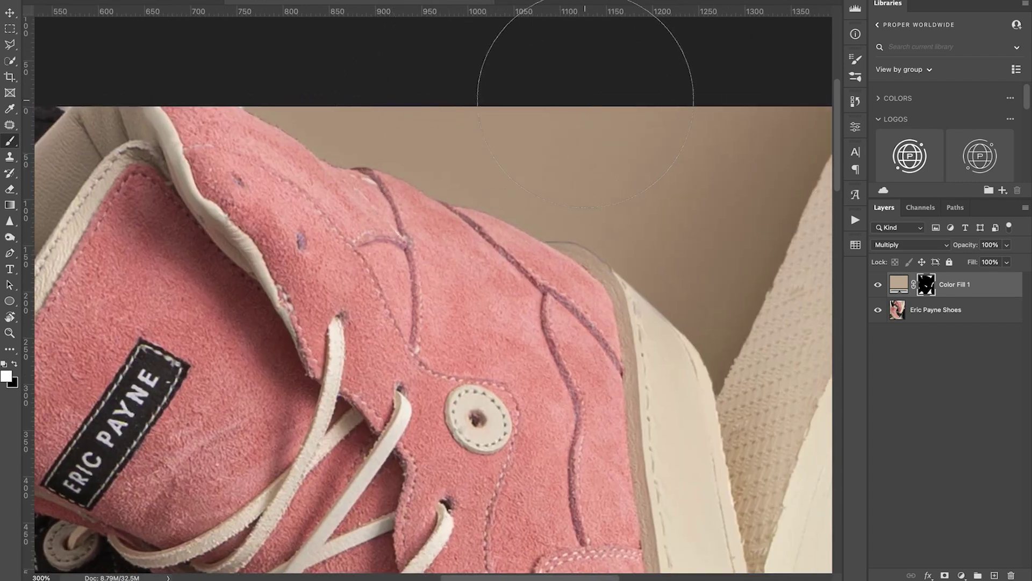
key("space")
left_click_drag(457, 296, 224, 274)
key("[")
key("bracketleft")
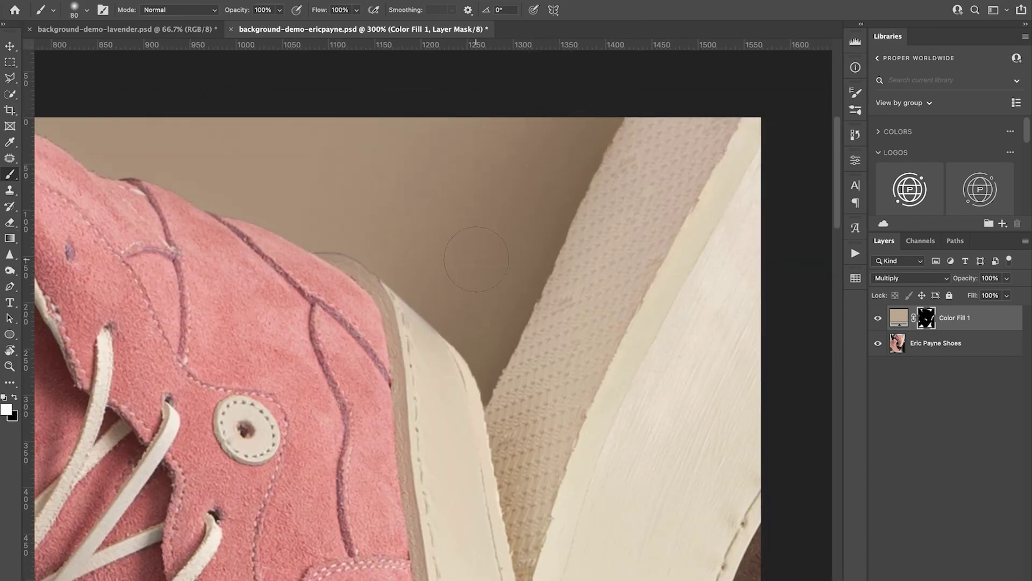
Examine the mask gap between the upper pink shoe's sole and the black shoe, with the brush at 90 px.
key("ctrl+0")
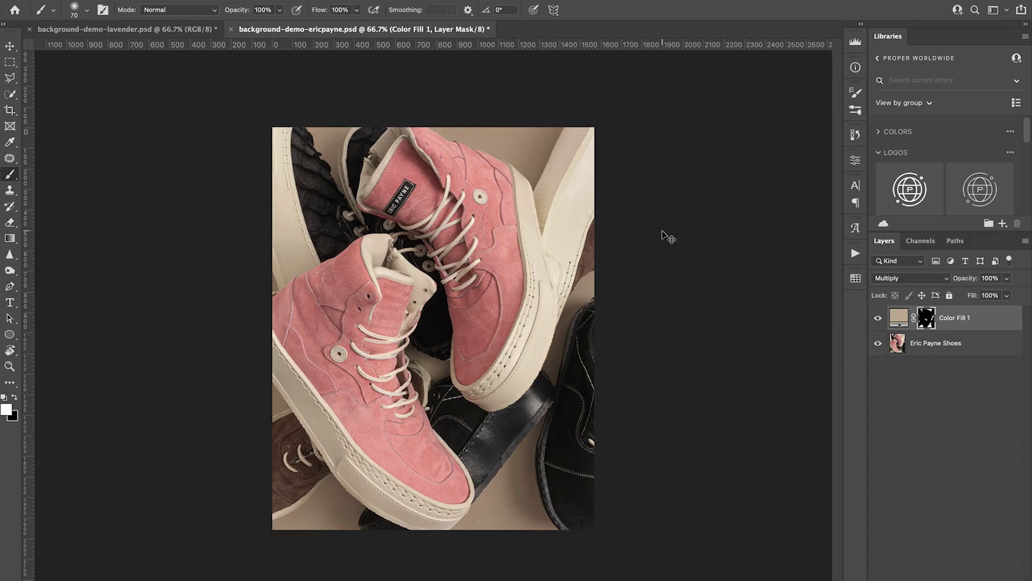
key("ctrl+plus")
key("ctrl+plus")
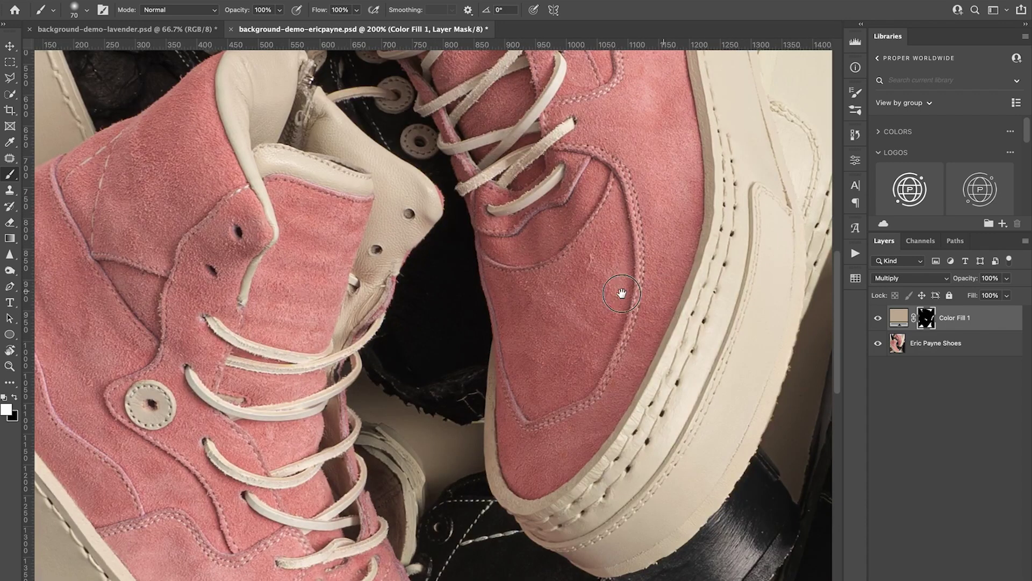
left_click_drag(622, 293, 276, 272)
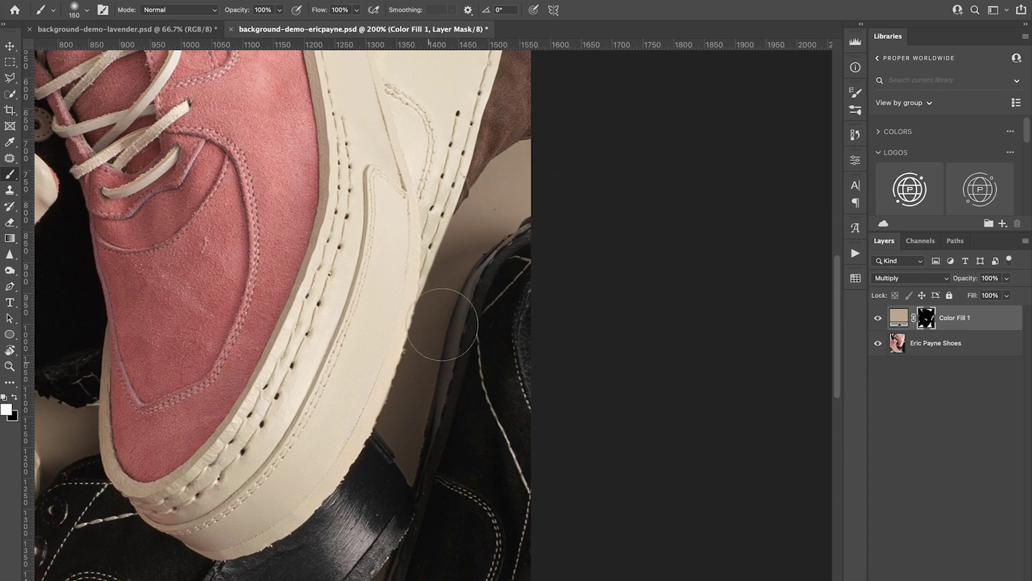
key("bracketleft")
key("bracketleft")
key("bracketleft")
Deselect the layer, fit the image to the screen and toggle the color fill's visibility to compare before and after.
left_click(888, 419)
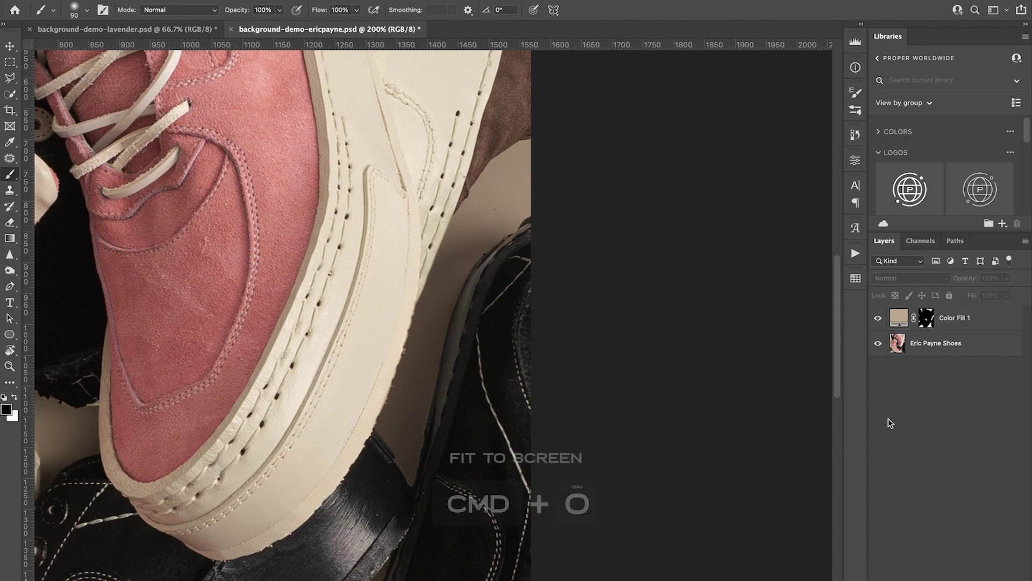
key("super+0")
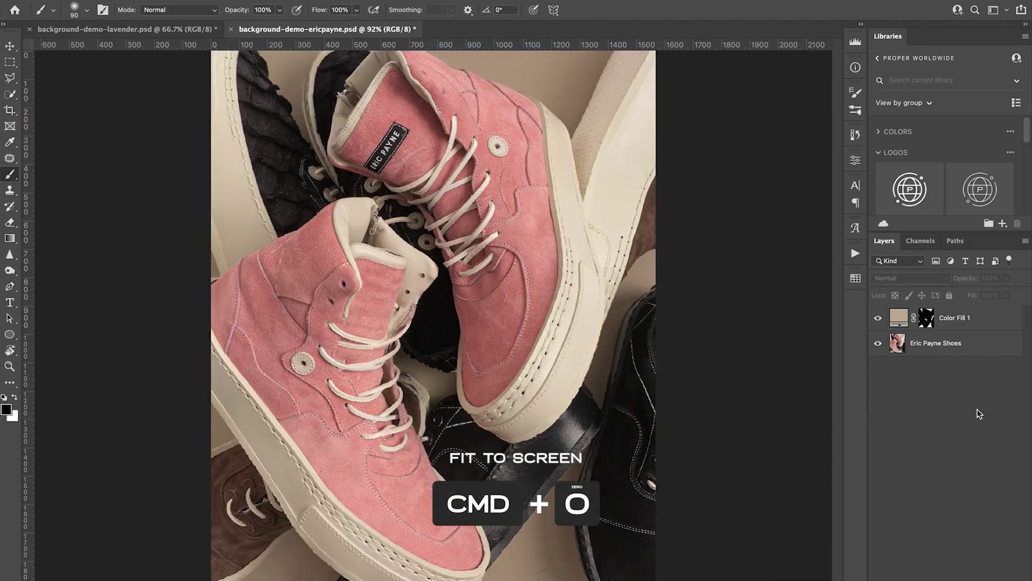
key("super+minus")
key("super+plus")
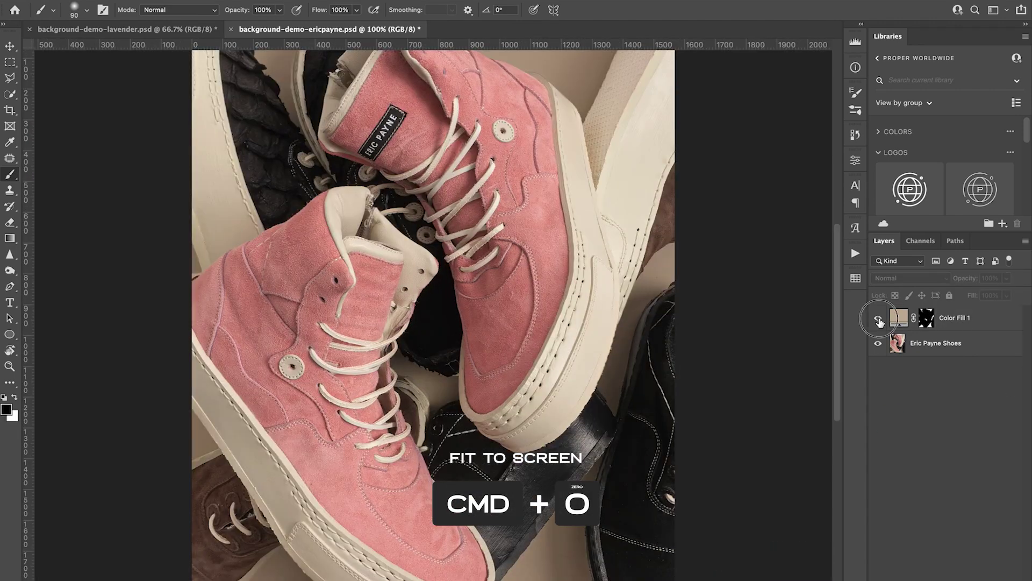
left_click(879, 319)
left_click(878, 320)
left_click(878, 320)
left_click(879, 320)
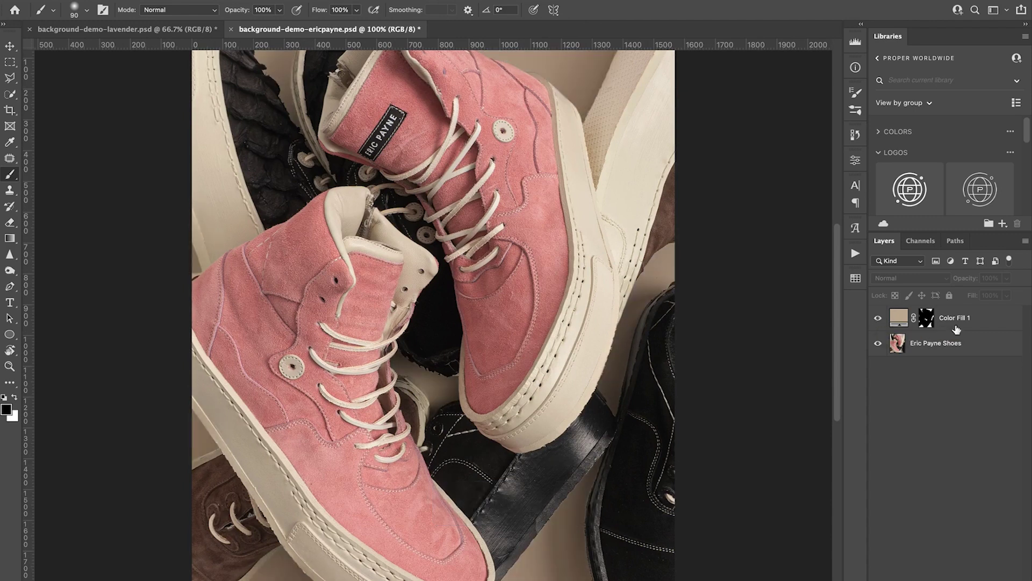
Rename the color fill layer as BG COLOR, deselect it and bring the whole shoe photo into view.
left_click(963, 319)
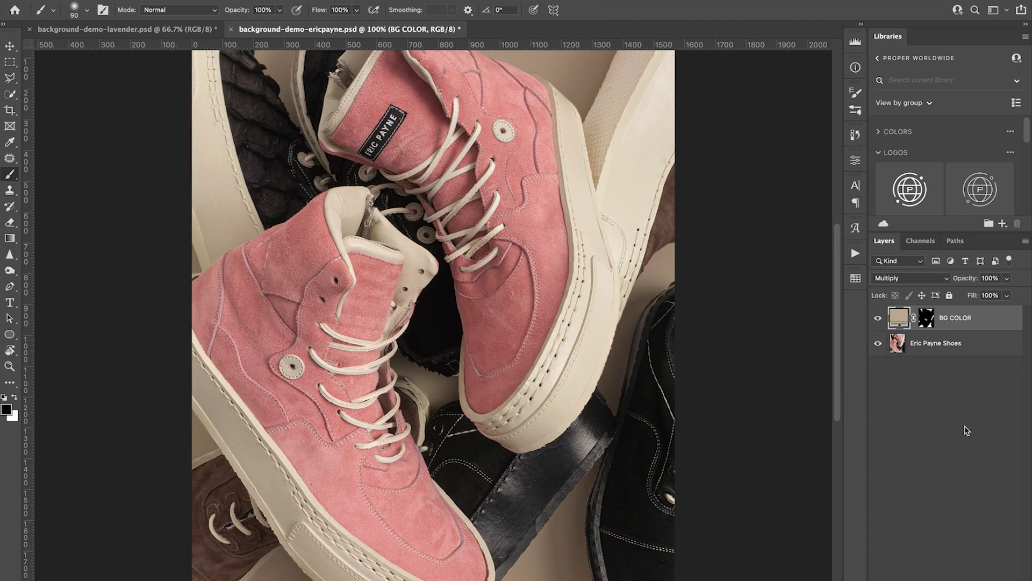
left_click(966, 428)
left_click(978, 322)
left_click_drag(963, 279, 1030, 275)
left_click(957, 509)
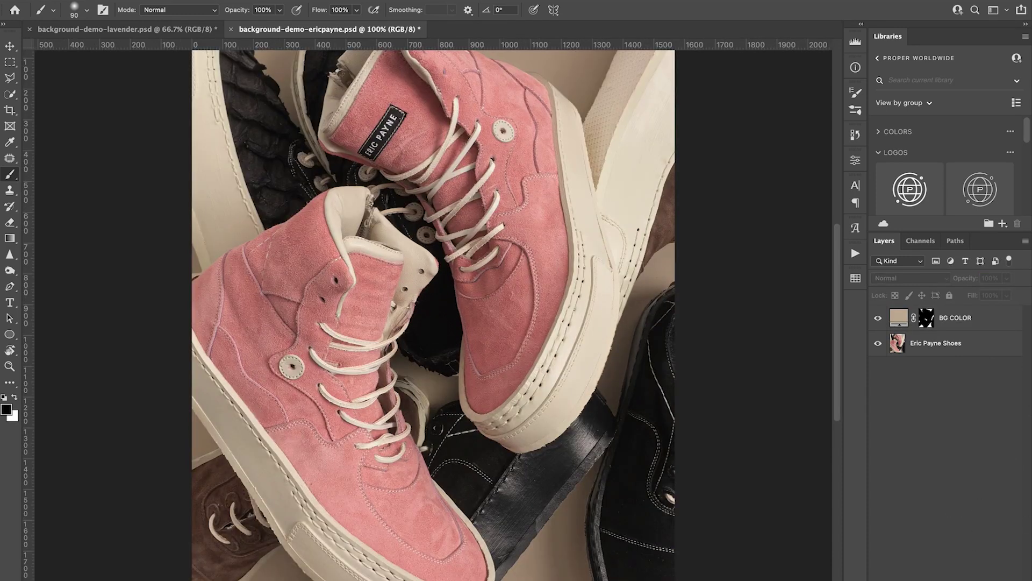
key("super+minus")
key("ctrl+minus")
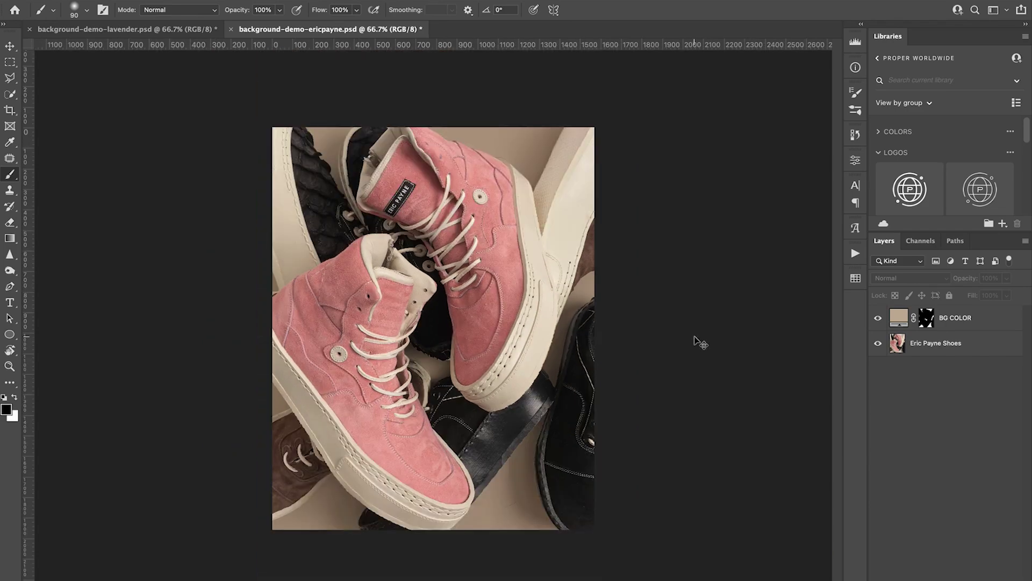